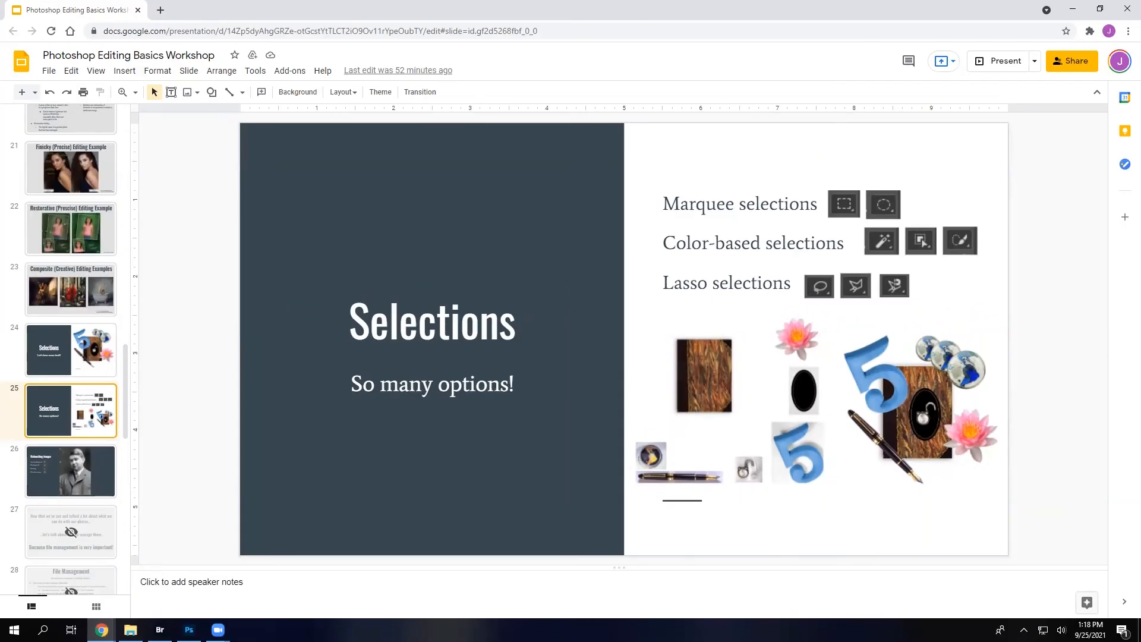
Switch to Photoshop and draw a rectangular marquee selection loosely around the book in C_Start.psd
click(189, 629)
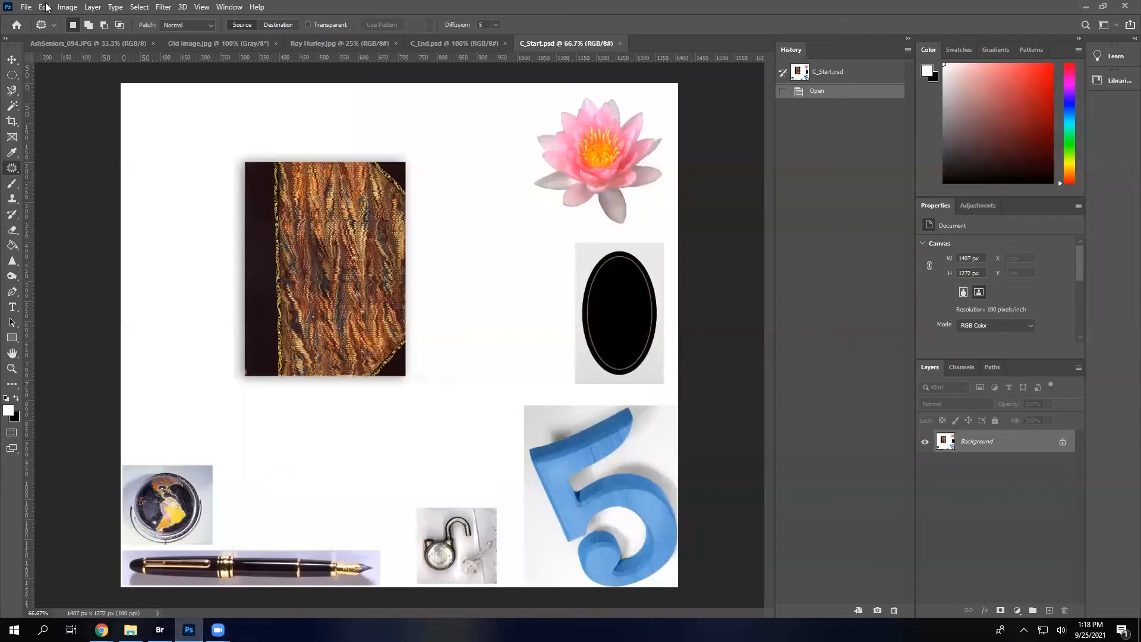
click(12, 76)
click(16, 74)
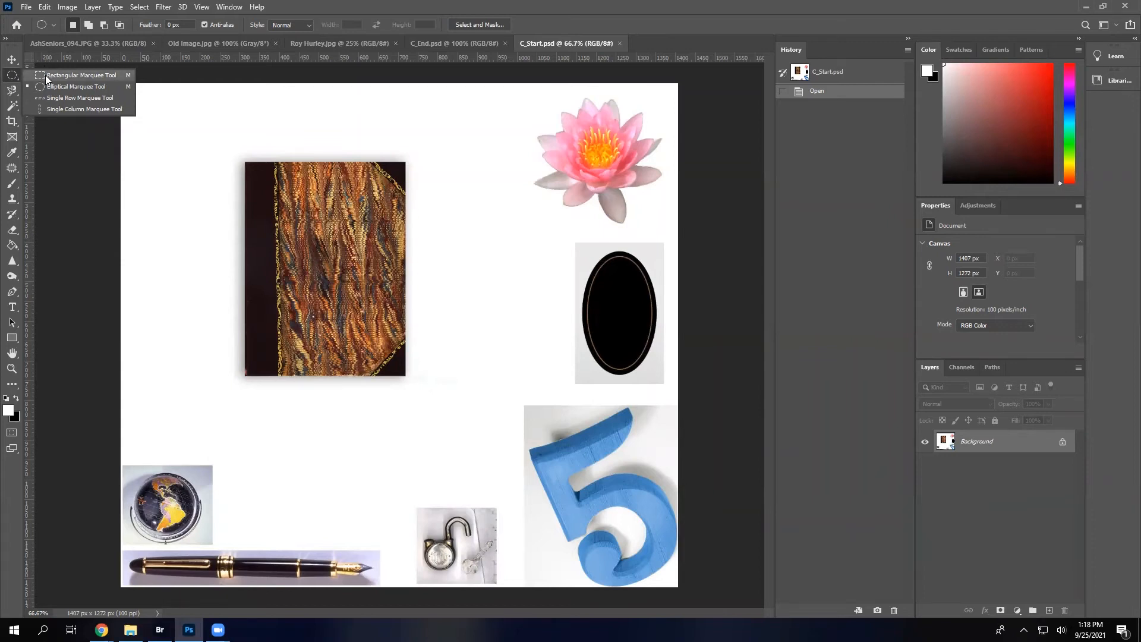
click(45, 74)
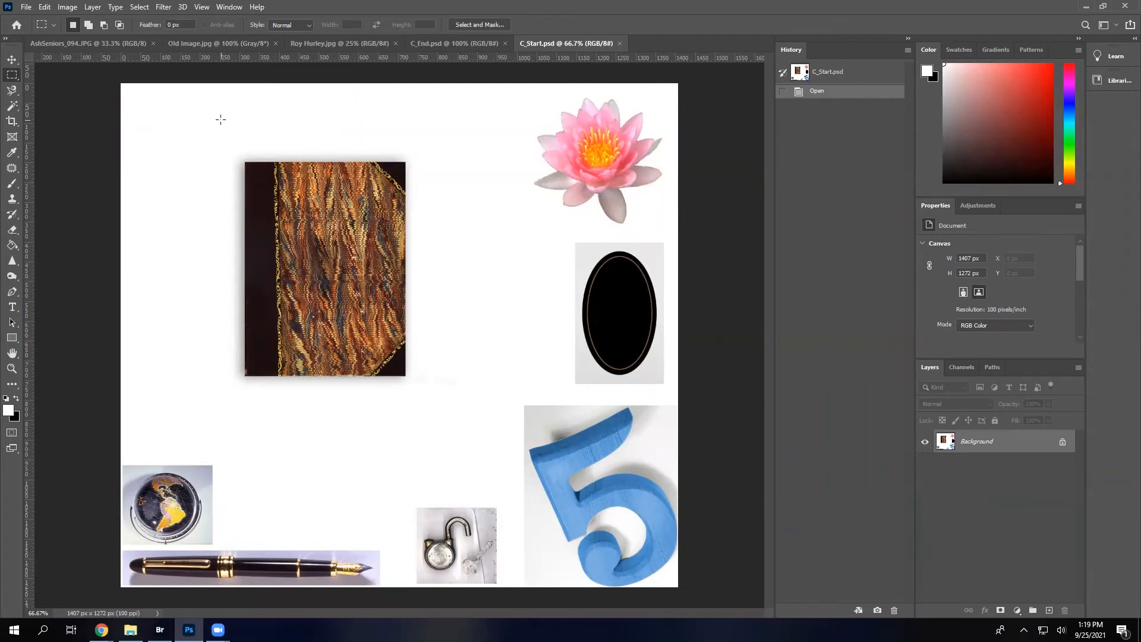
drag(220, 121, 487, 425)
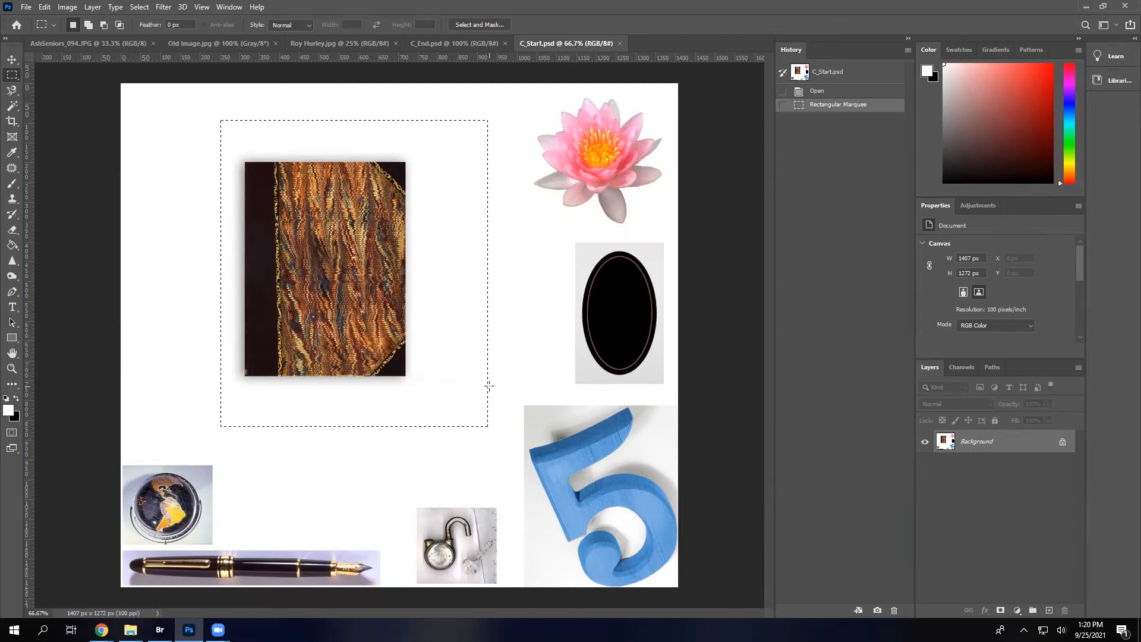
Replace the rectangular selection with an elliptical marquee selection over the black oval beneath the flower
click(11, 78)
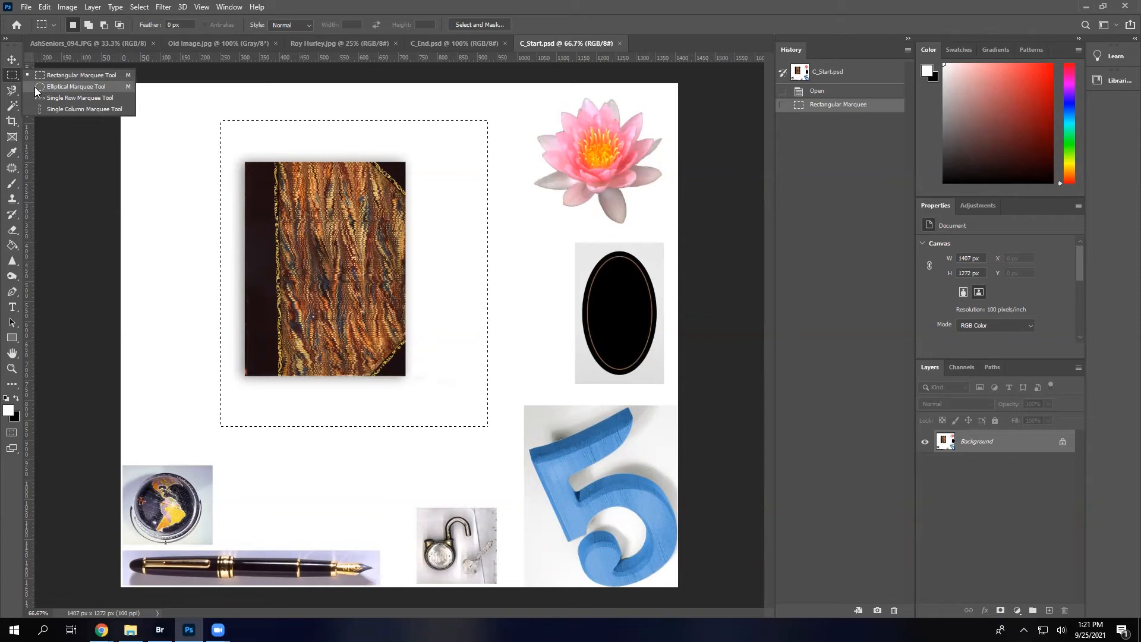
click(36, 87)
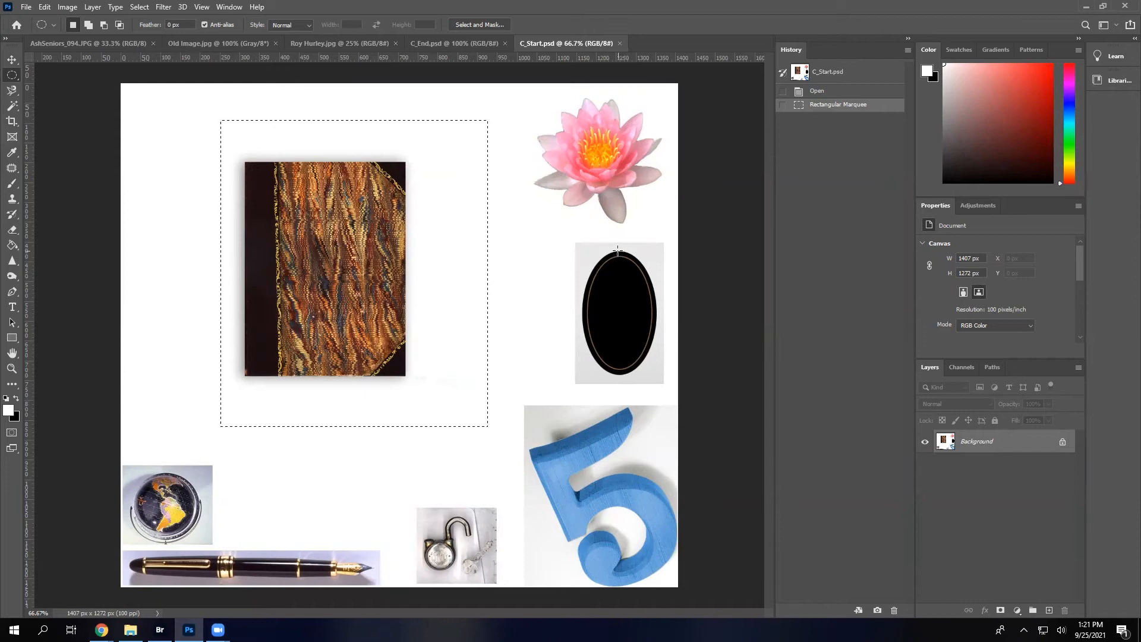
drag(618, 250, 559, 368)
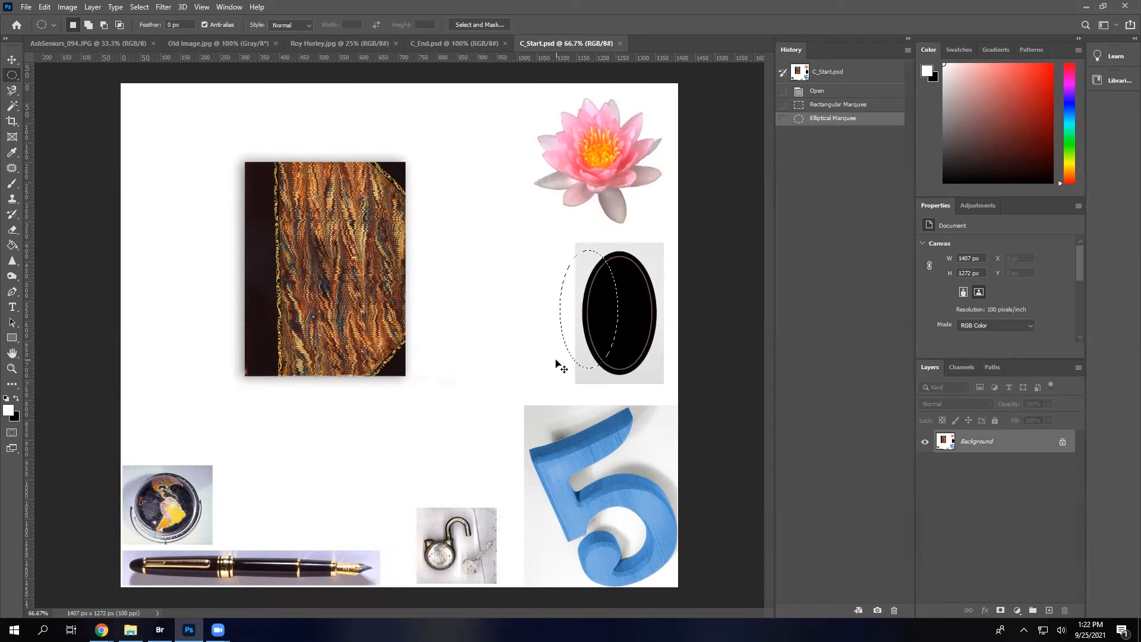
click(593, 357)
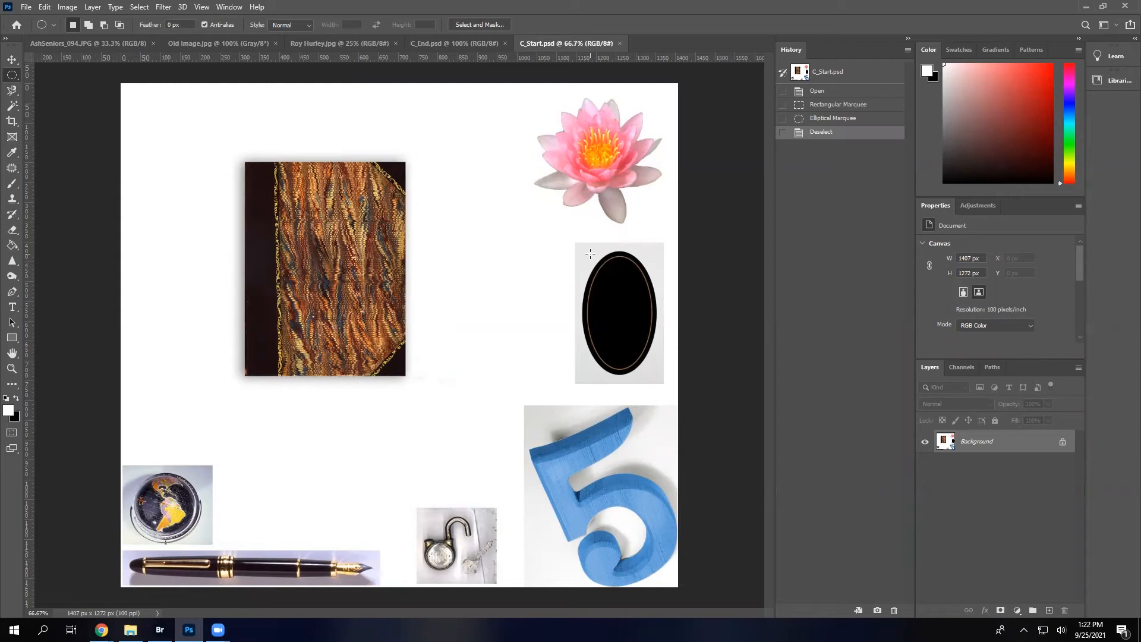
drag(588, 251, 656, 373)
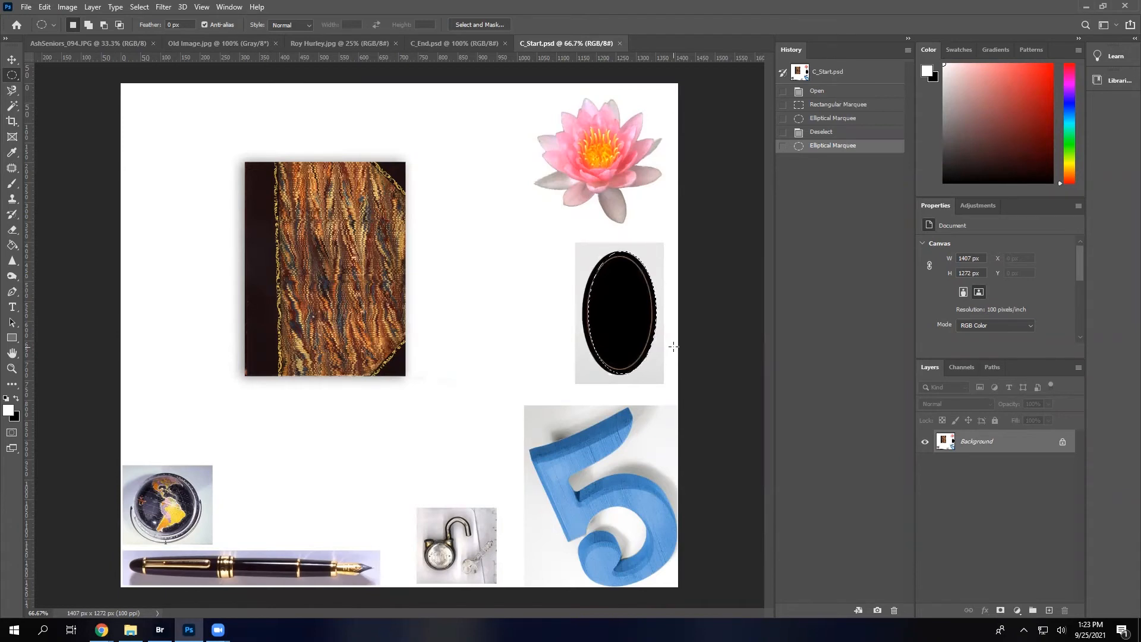
Transform the elliptical selection to fit the black oval's edges, at about 106.8% width and 99.6% height
click(142, 7)
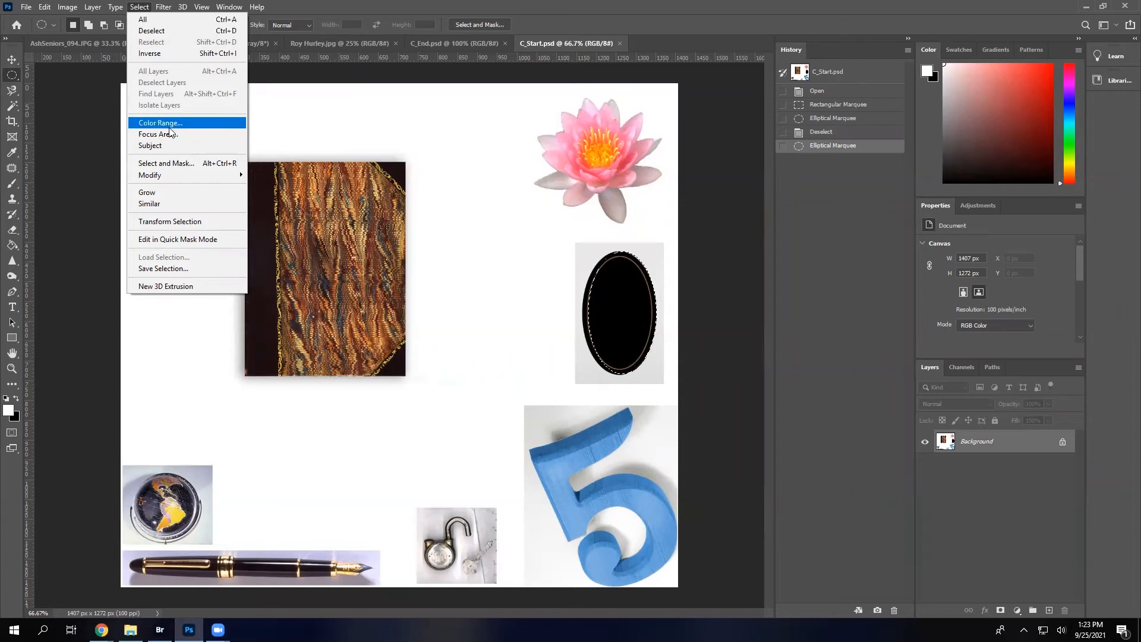
click(190, 222)
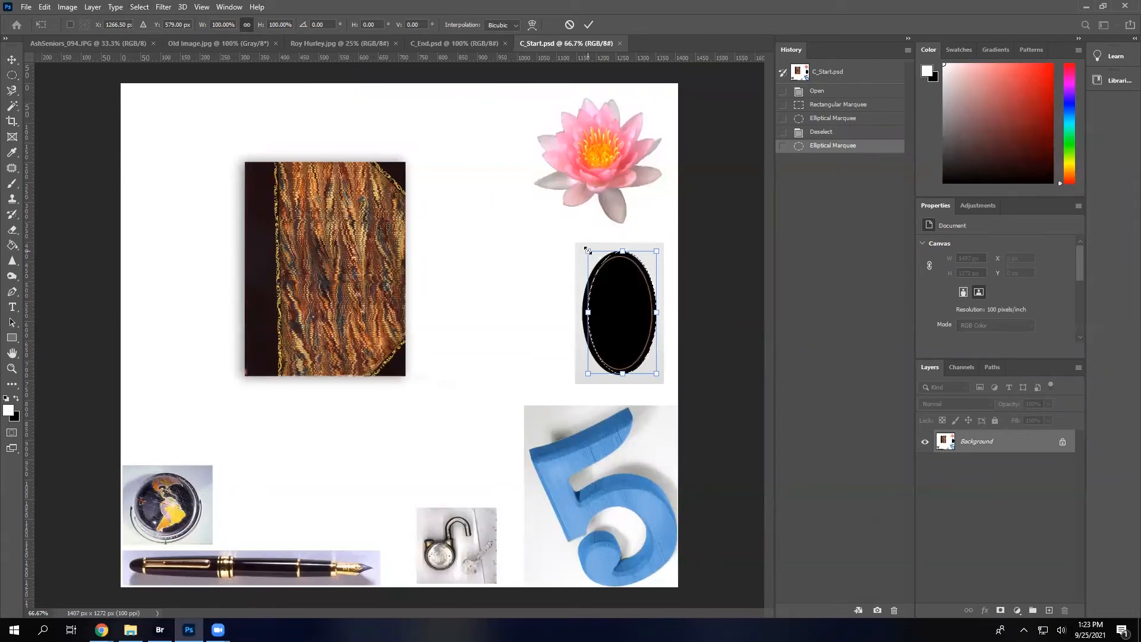
drag(573, 250, 573, 253)
drag(585, 309, 574, 306)
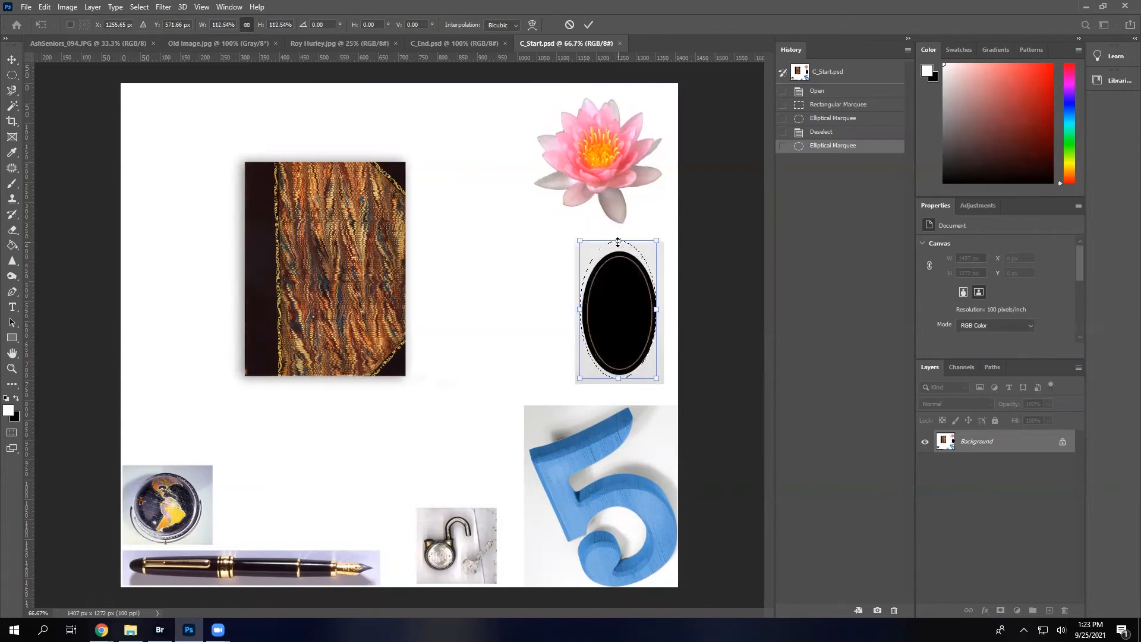
drag(618, 252, 618, 251)
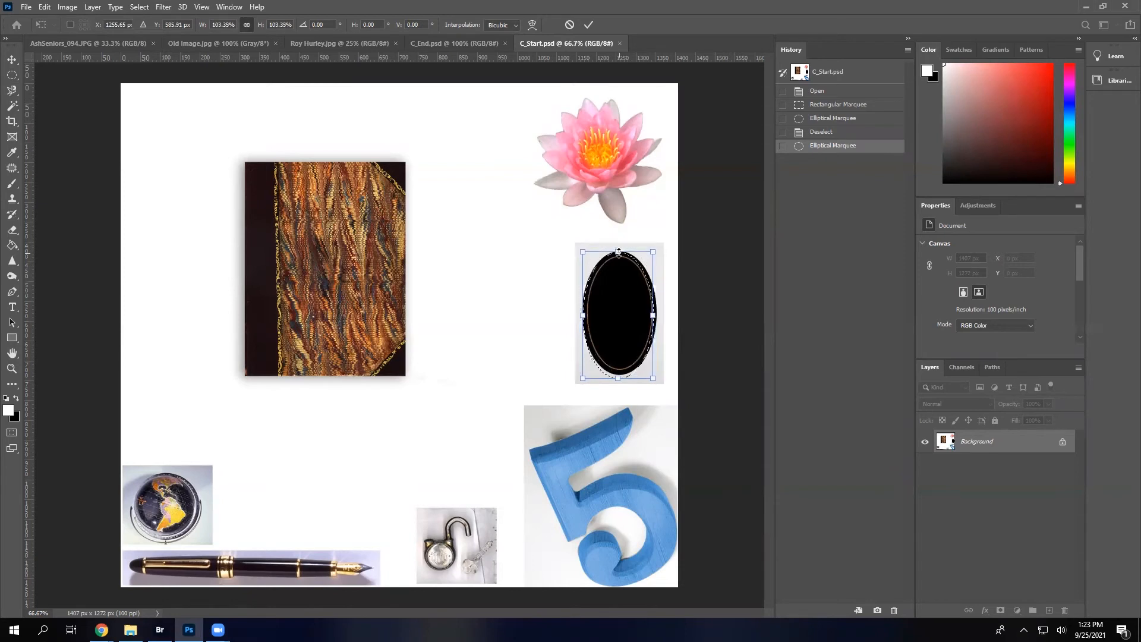
drag(622, 301, 582, 315)
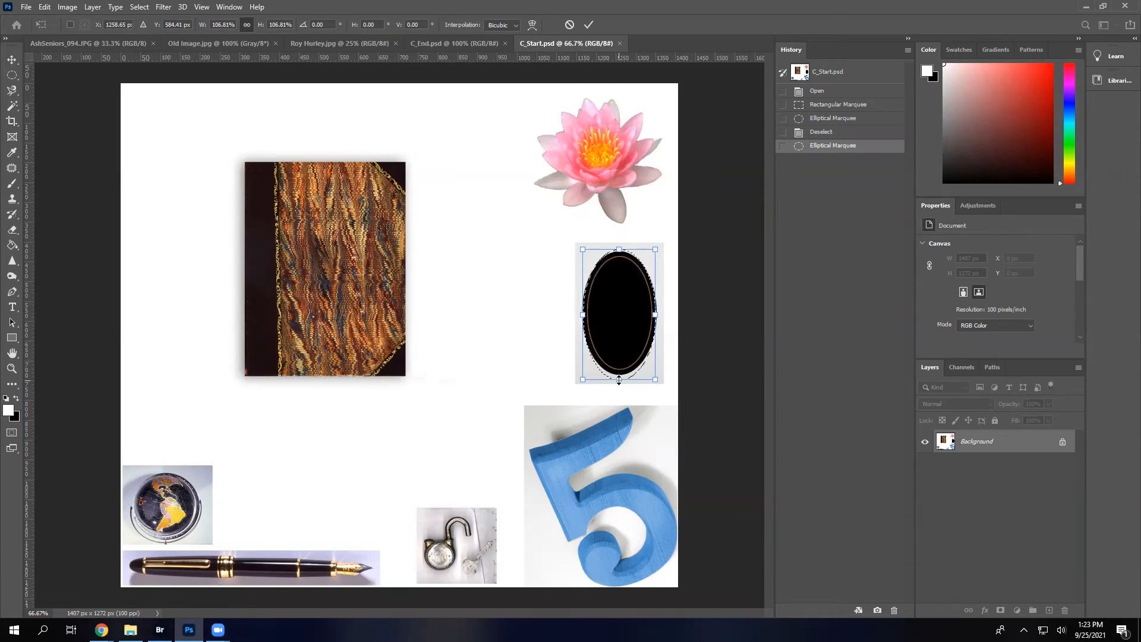
drag(619, 380, 619, 374)
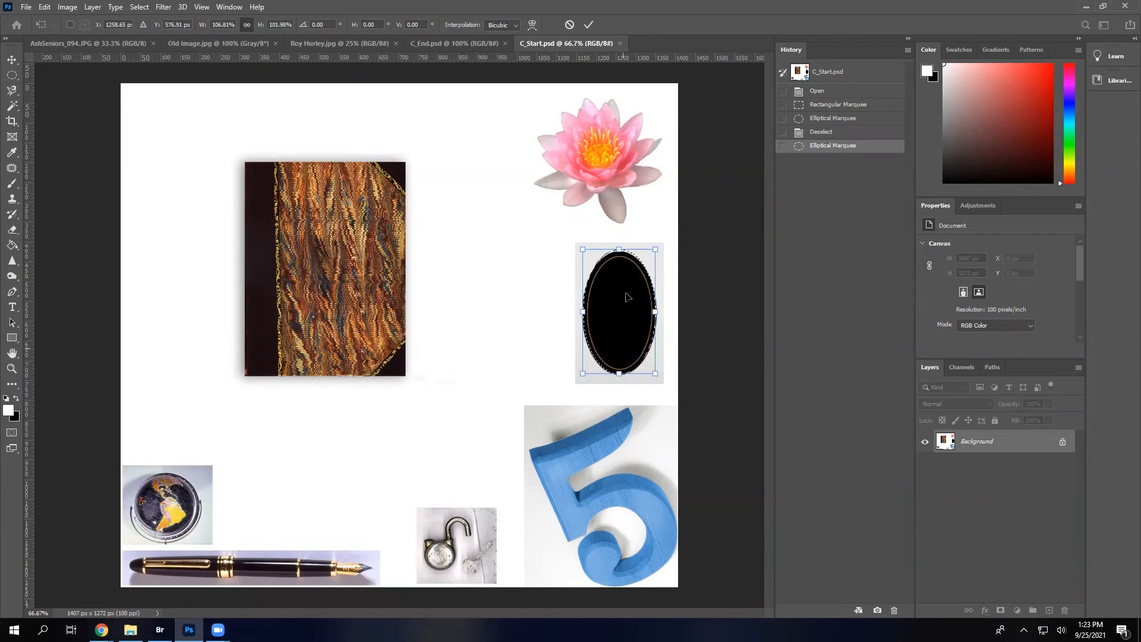
drag(620, 248, 618, 253)
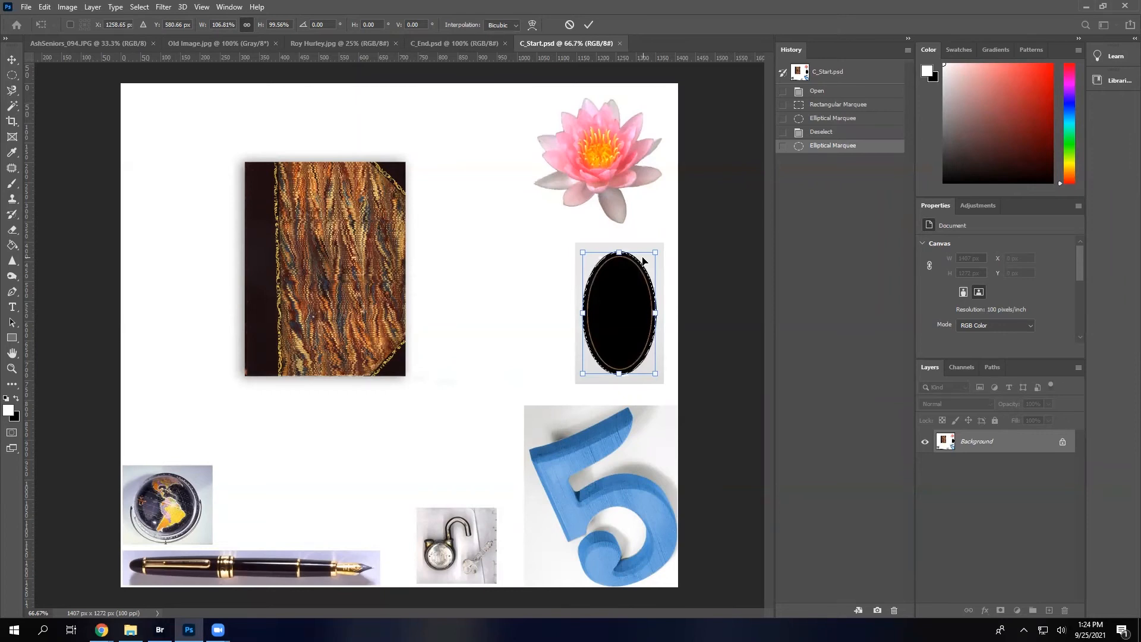
key(Return)
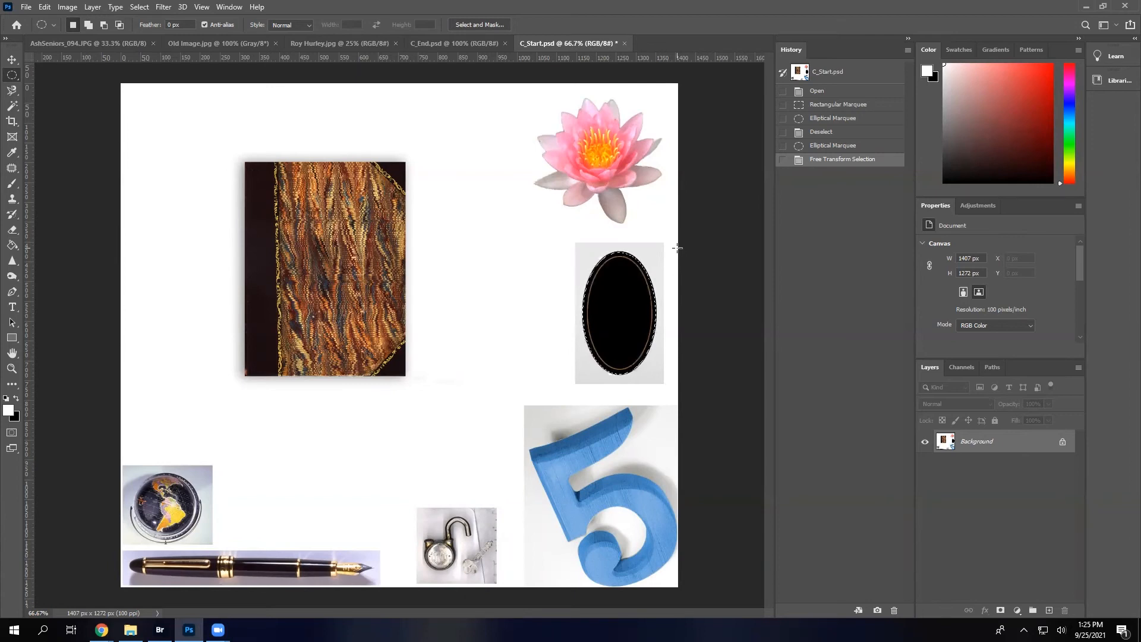
Move the selected oval onto the middle of the book cover with the Move tool and deselect it
click(12, 60)
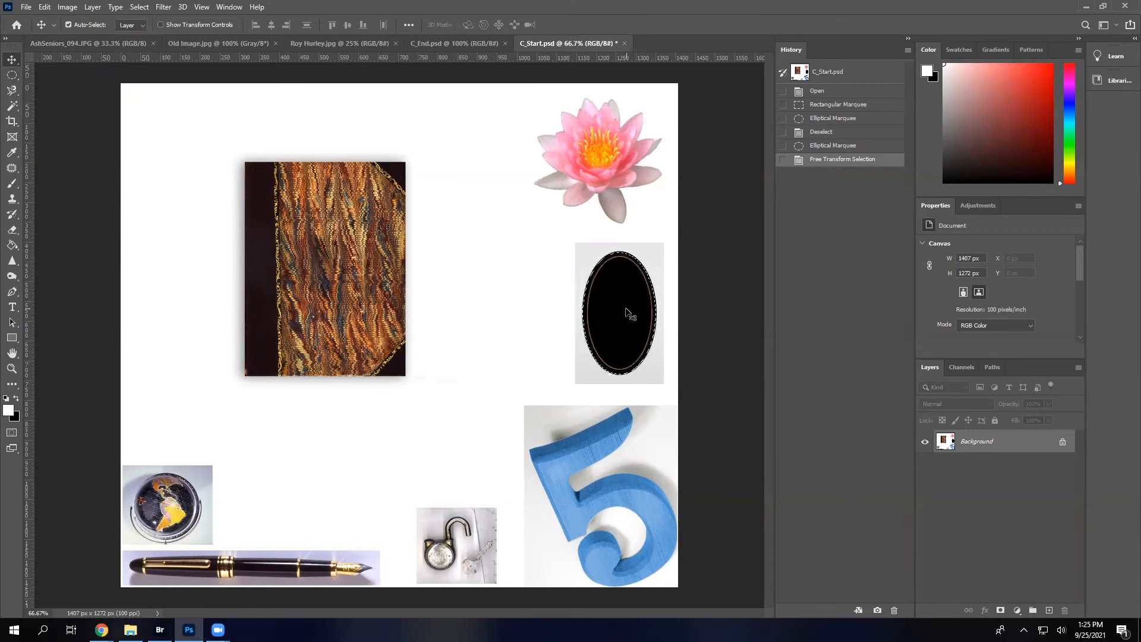
drag(604, 308, 516, 279)
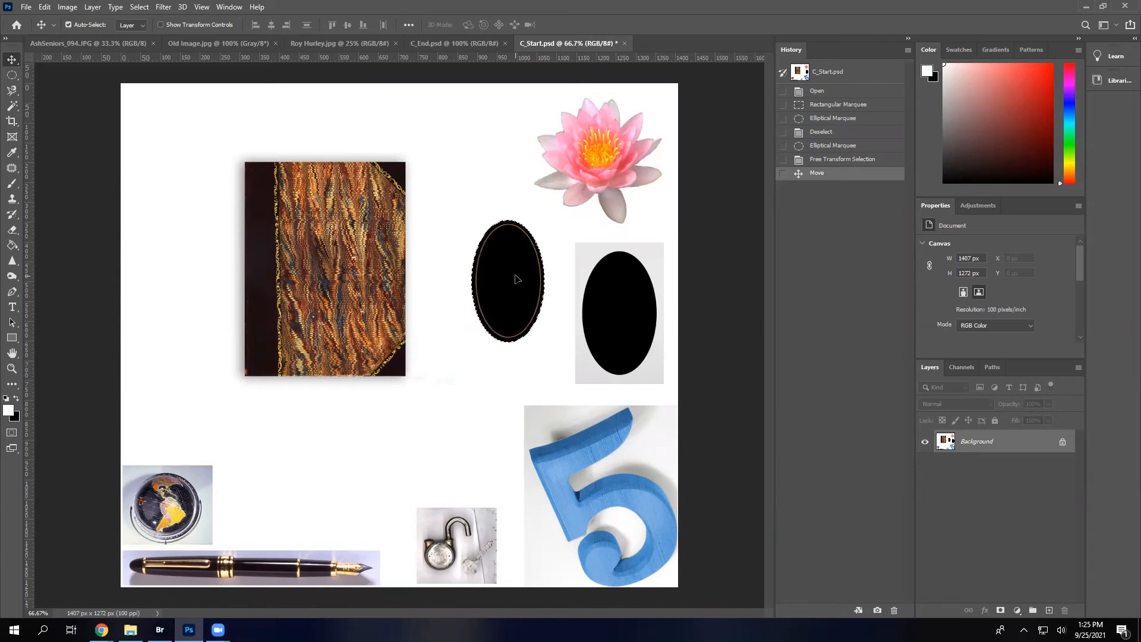
drag(515, 279, 343, 266)
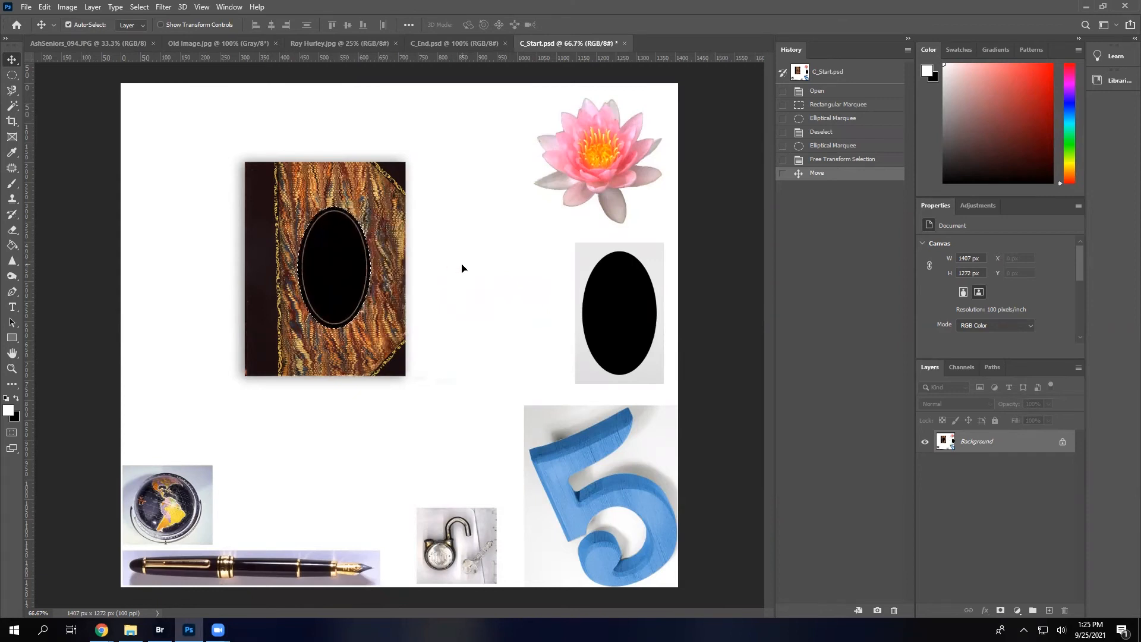
key(ctrl+d)
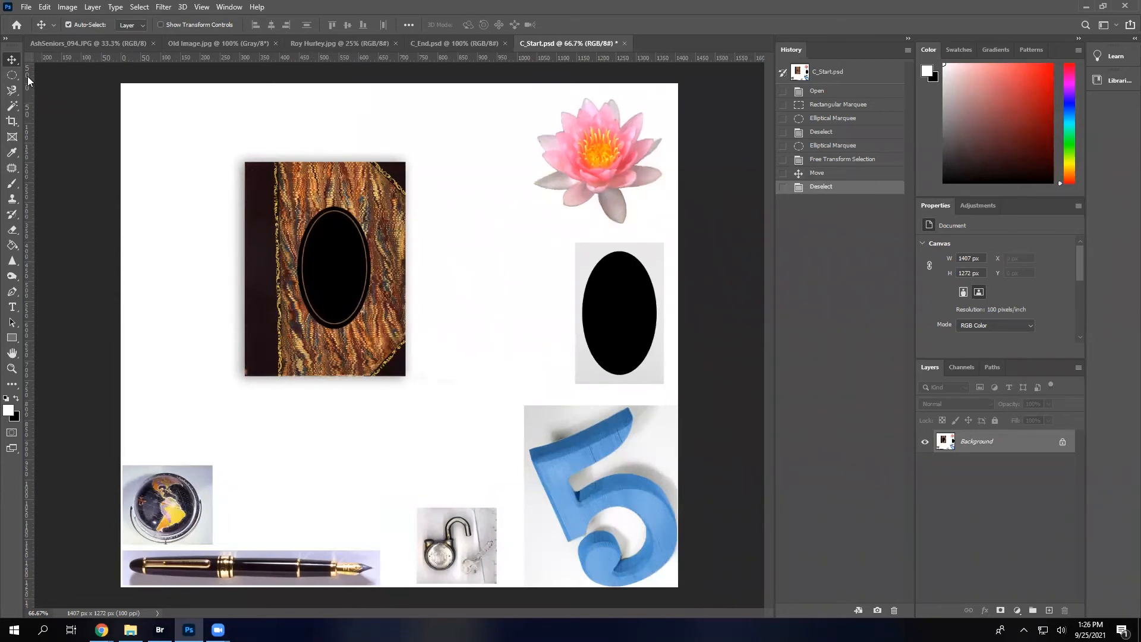
Reselect the oval on the cover with an elliptical selection scaled to about 122% and move it onto the white area beside the book
click(12, 77)
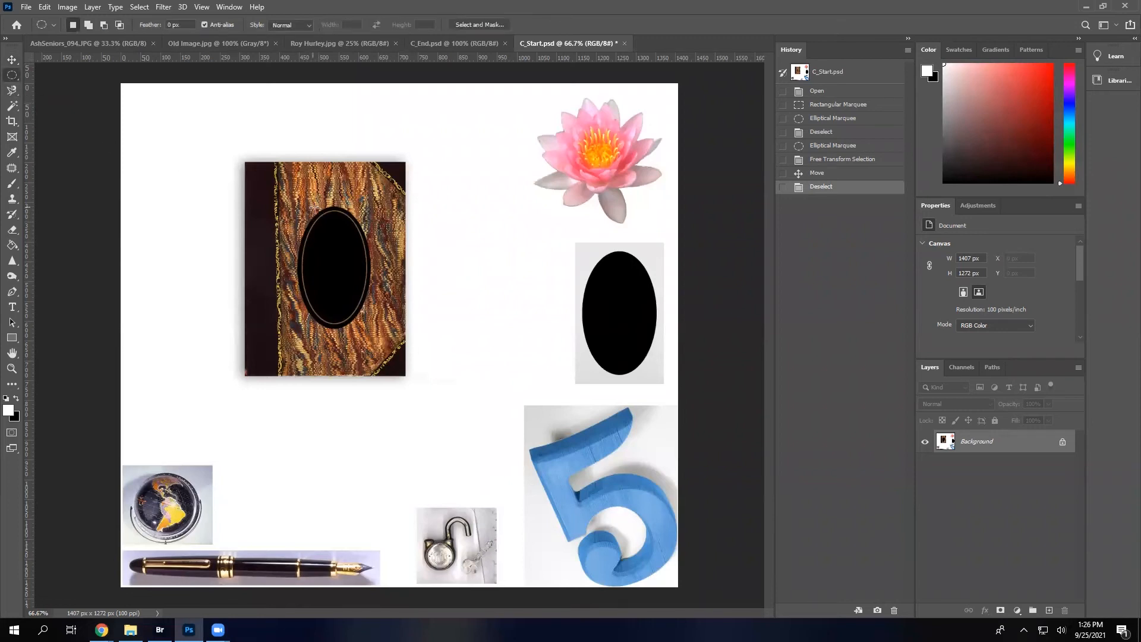
drag(314, 213, 364, 322)
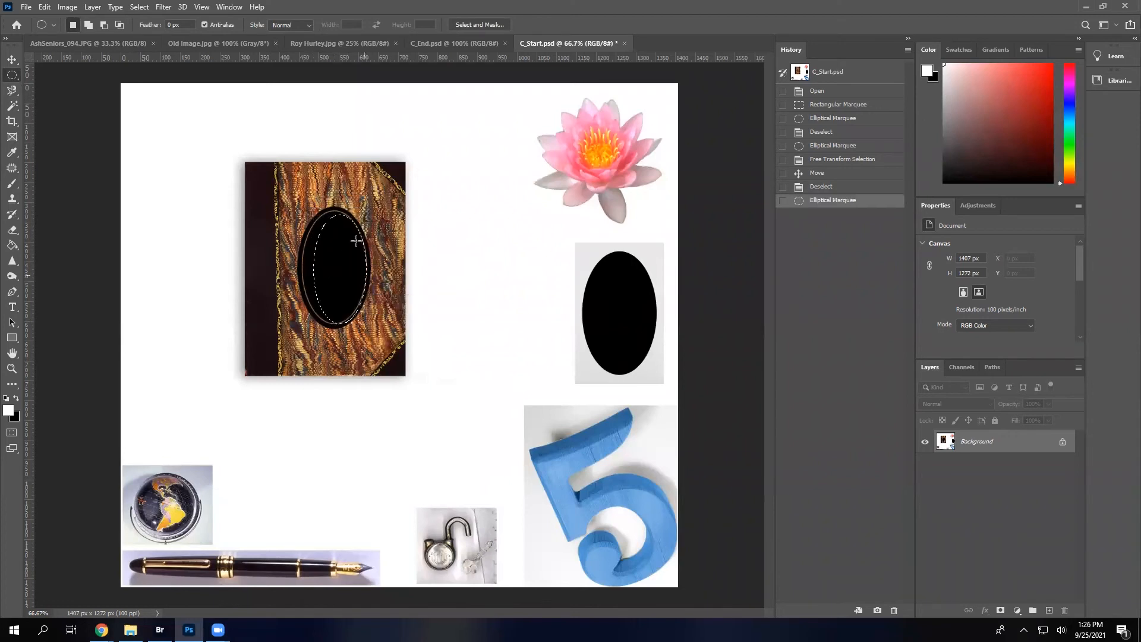
click(142, 9)
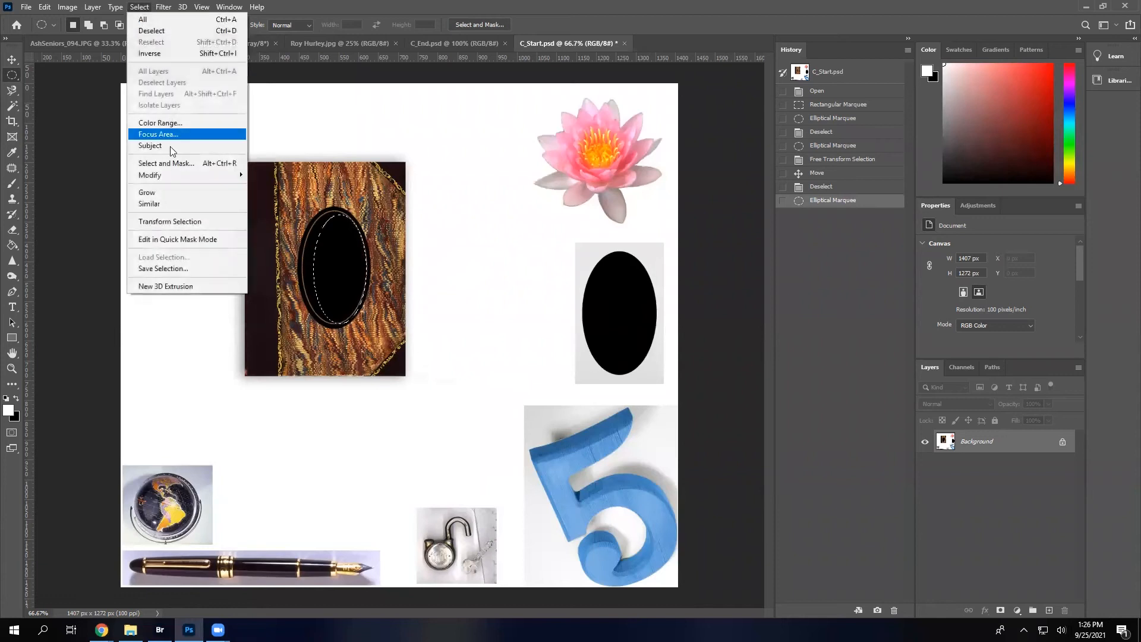
click(177, 219)
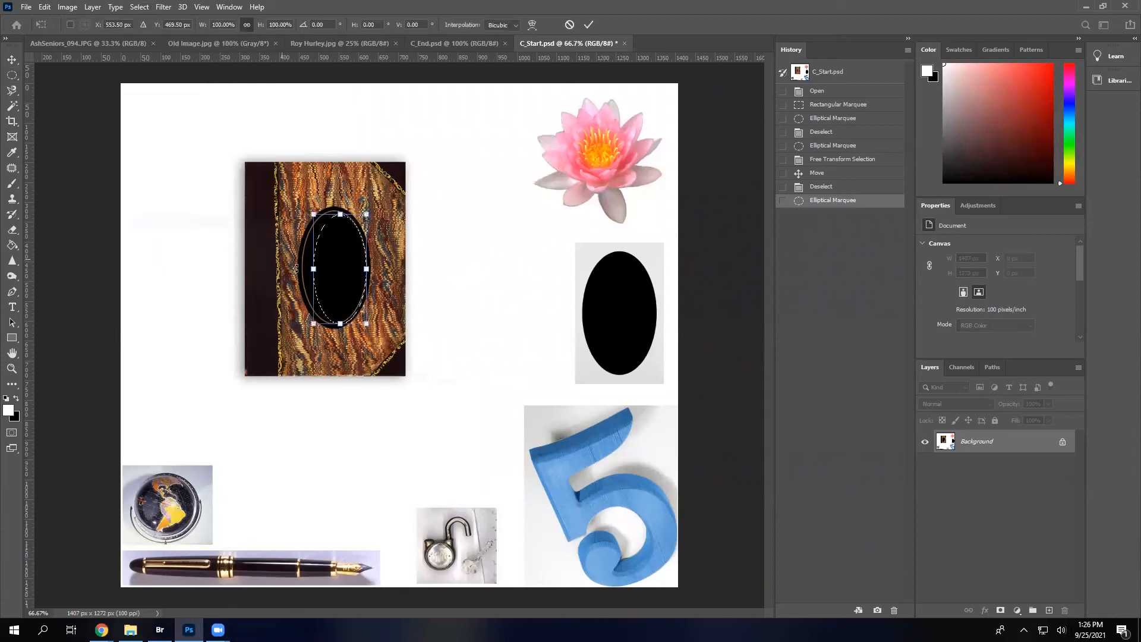
drag(313, 269, 301, 265)
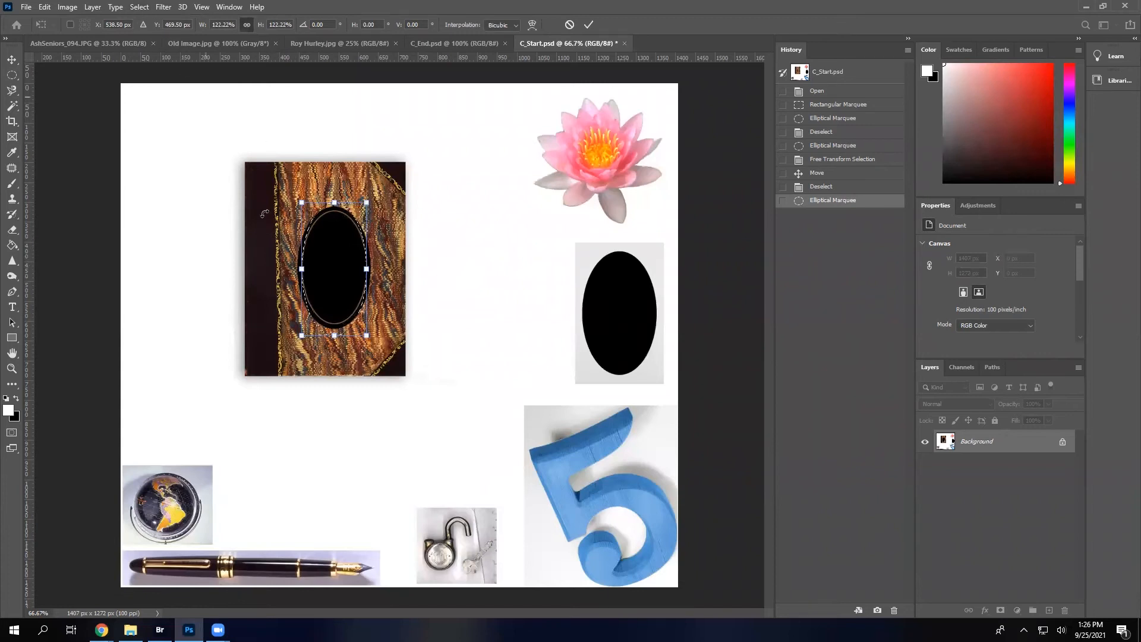
key(Return)
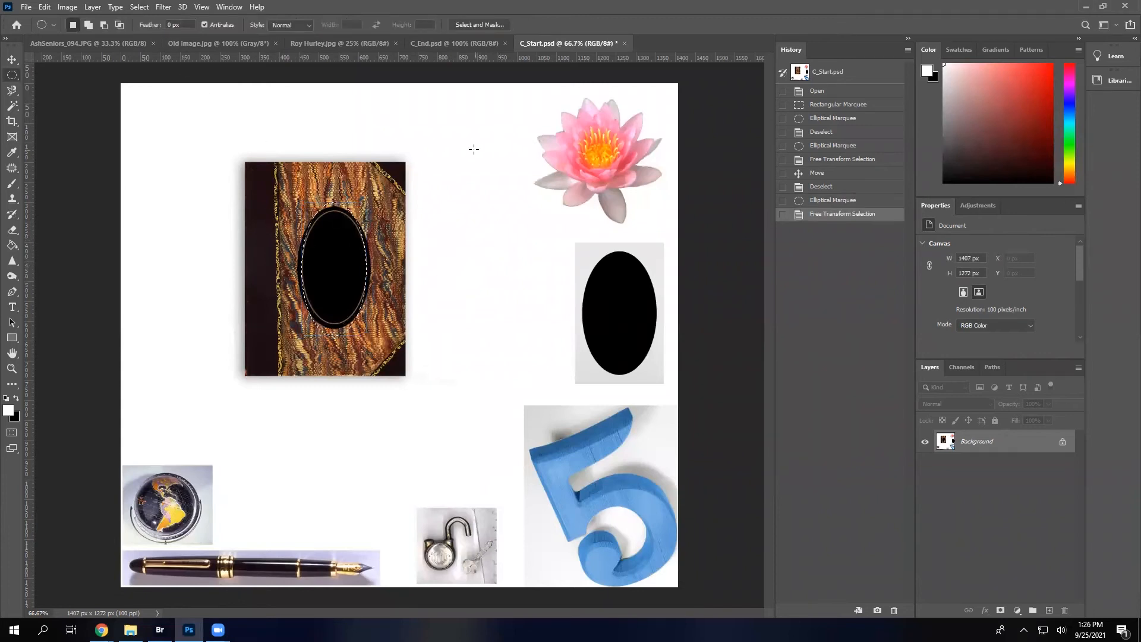
click(12, 59)
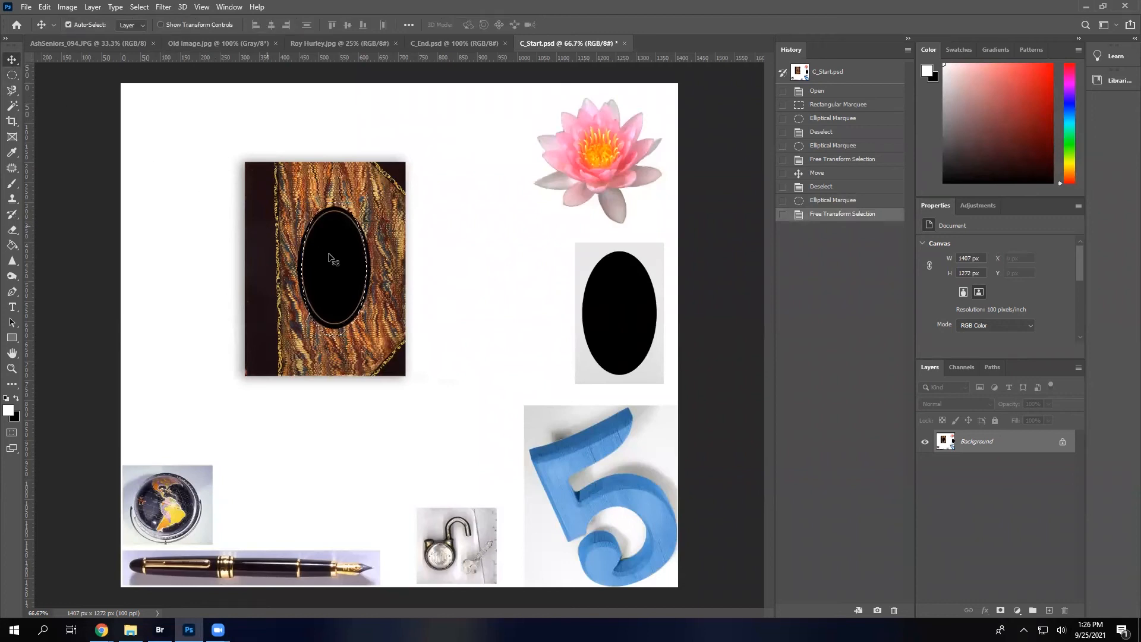
drag(337, 264, 474, 248)
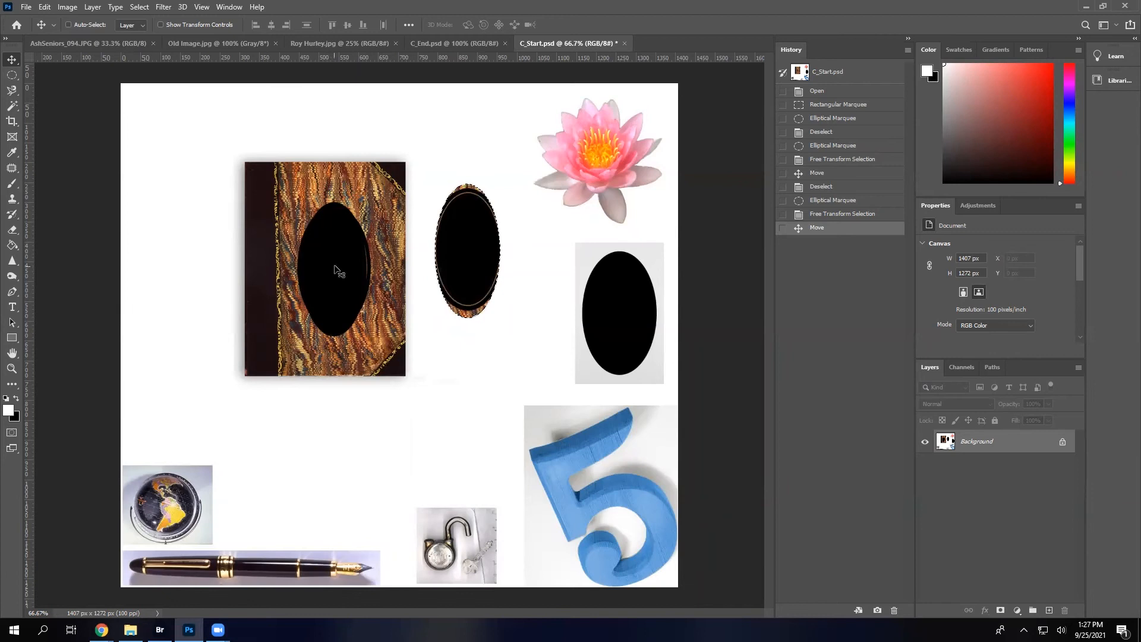
Undo the oval's moves and reselection, back to the transformed selection around the original oval
key(ctrl+z)
key(ctrl+z)
key(ctrl+z)
key(ctrl+z)
key(ctrl+z)
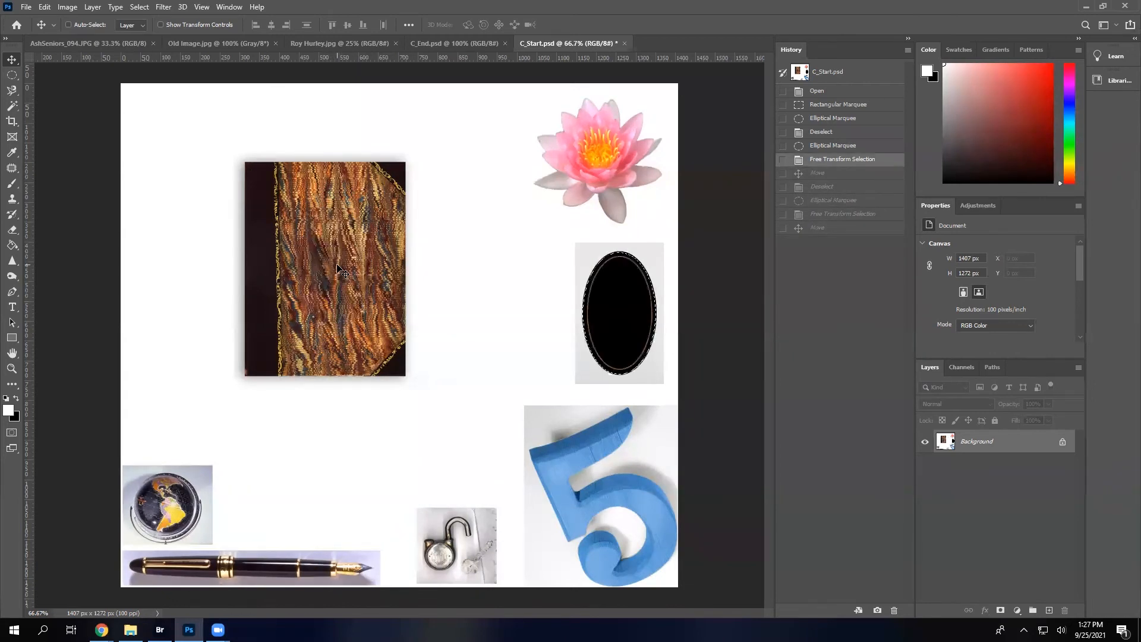
key(ctrl)
Copy the selected oval, paste it as a new layer, and move the copy onto the middle of the book cover
click(45, 7)
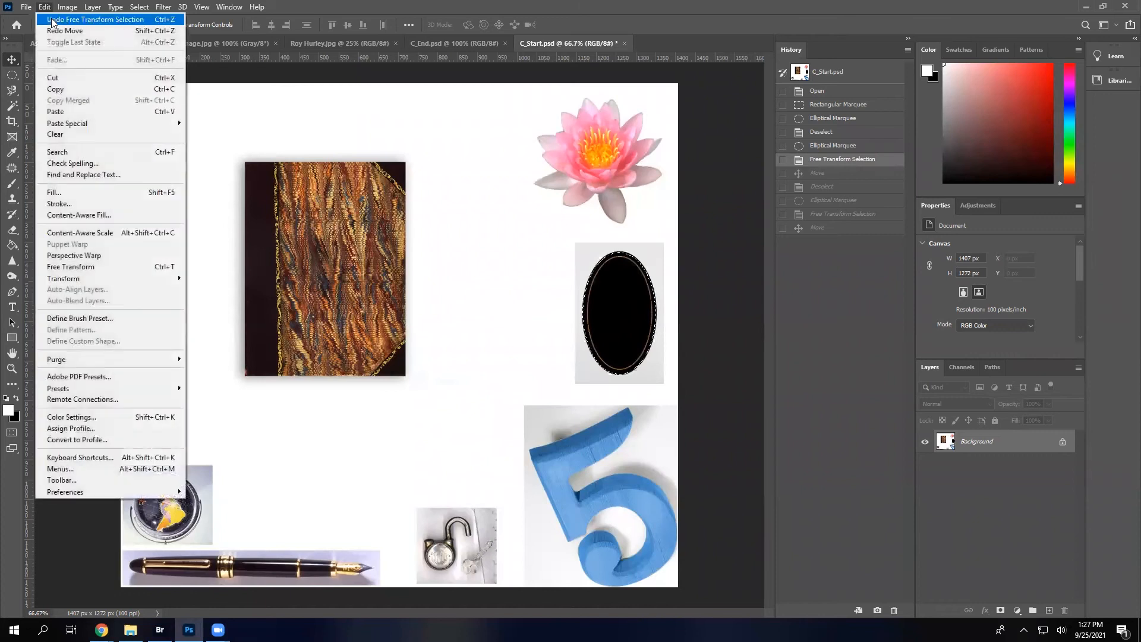
click(67, 89)
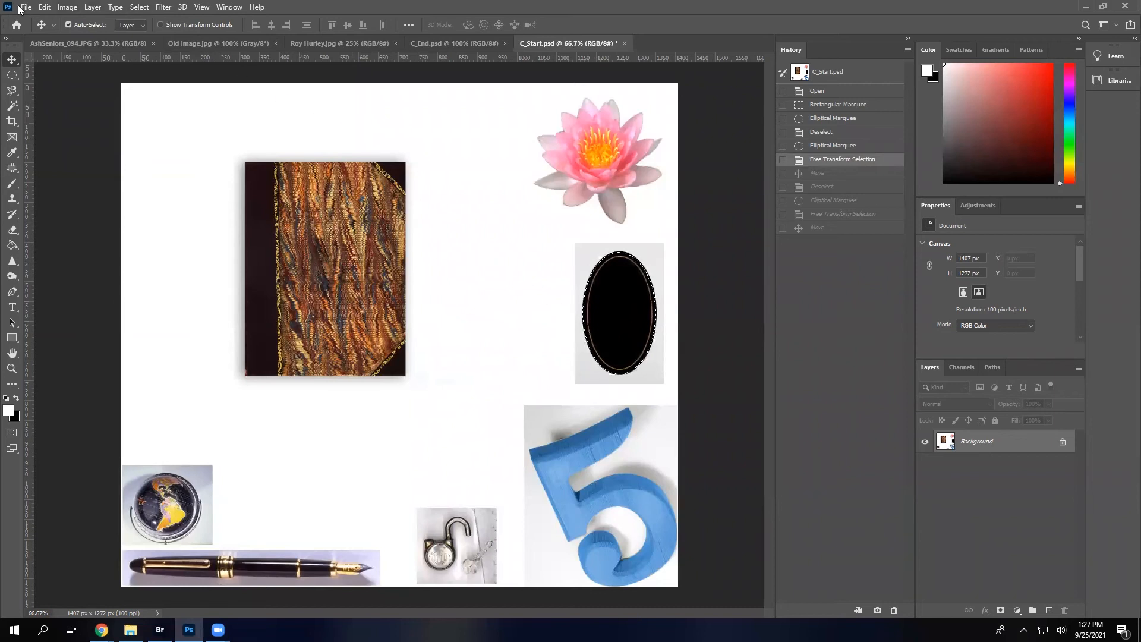
click(47, 7)
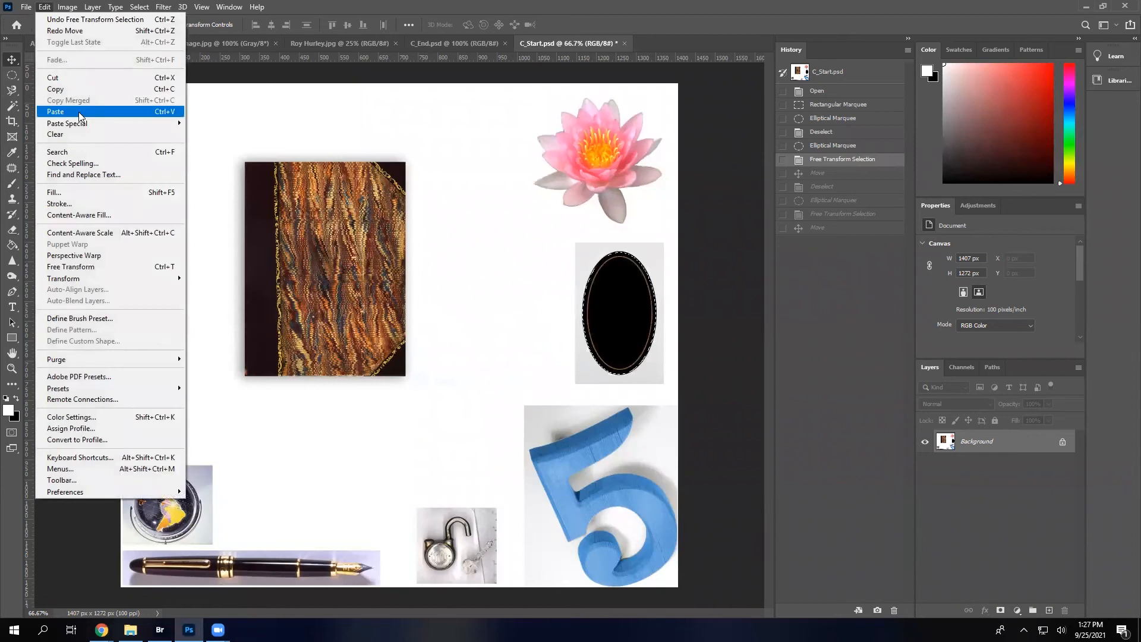
click(78, 112)
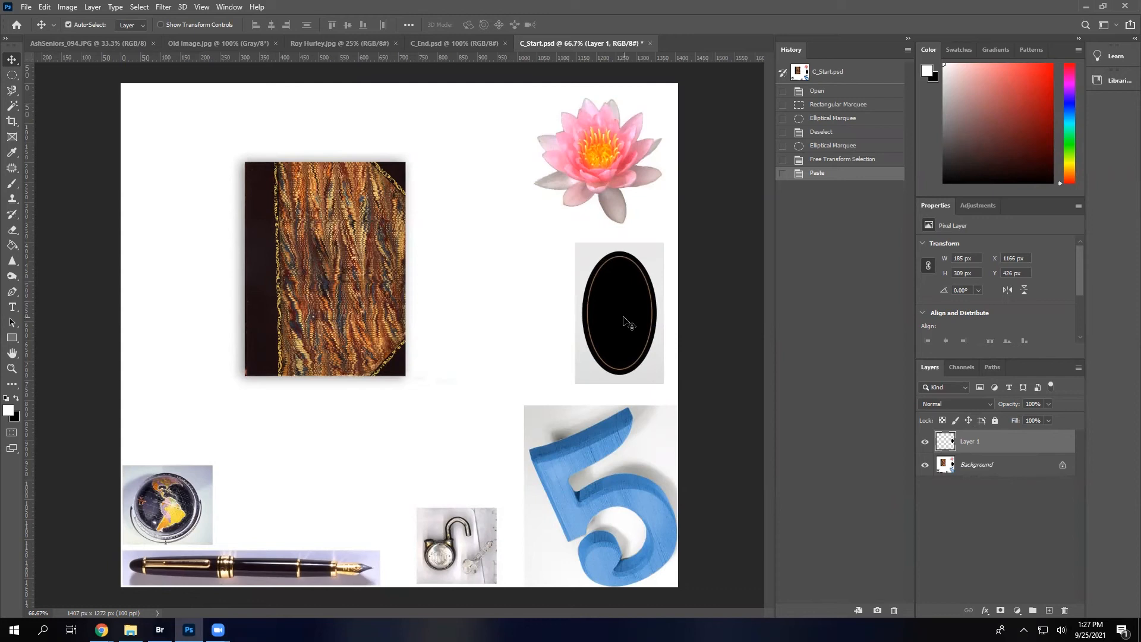
drag(624, 321, 337, 276)
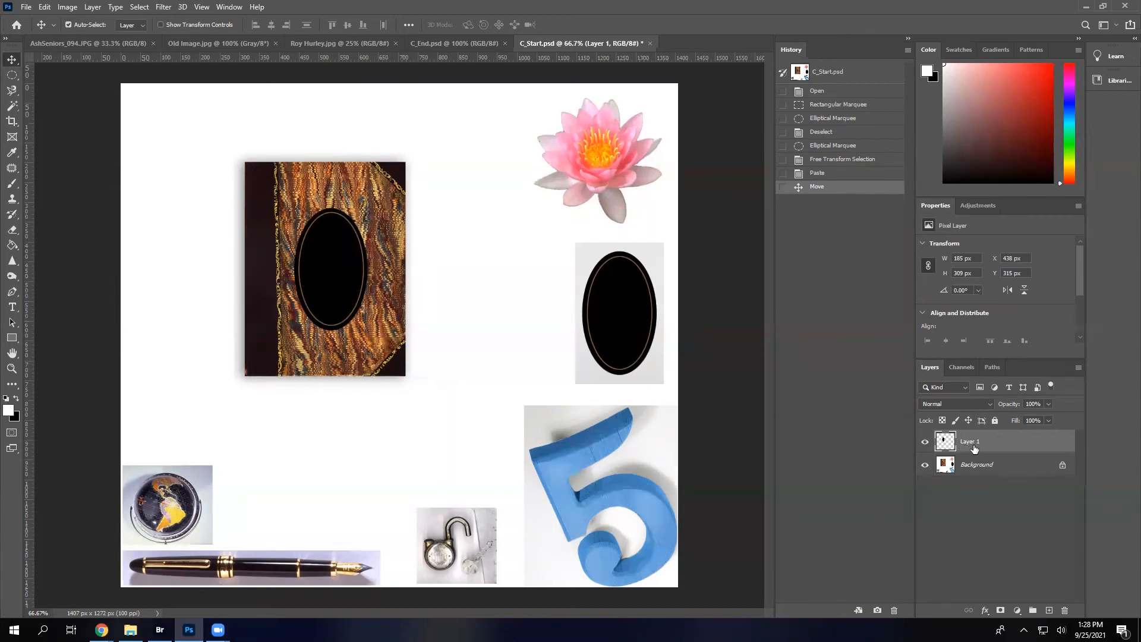
Fine-tune the oval copy's position in the middle of the book cover and compare the layout with C_End.psd
mouse_move(335, 280)
mouse_down()
mouse_move(350, 250)
mouse_move(340, 310)
mouse_move(420, 306)
mouse_move(337, 289)
mouse_up()
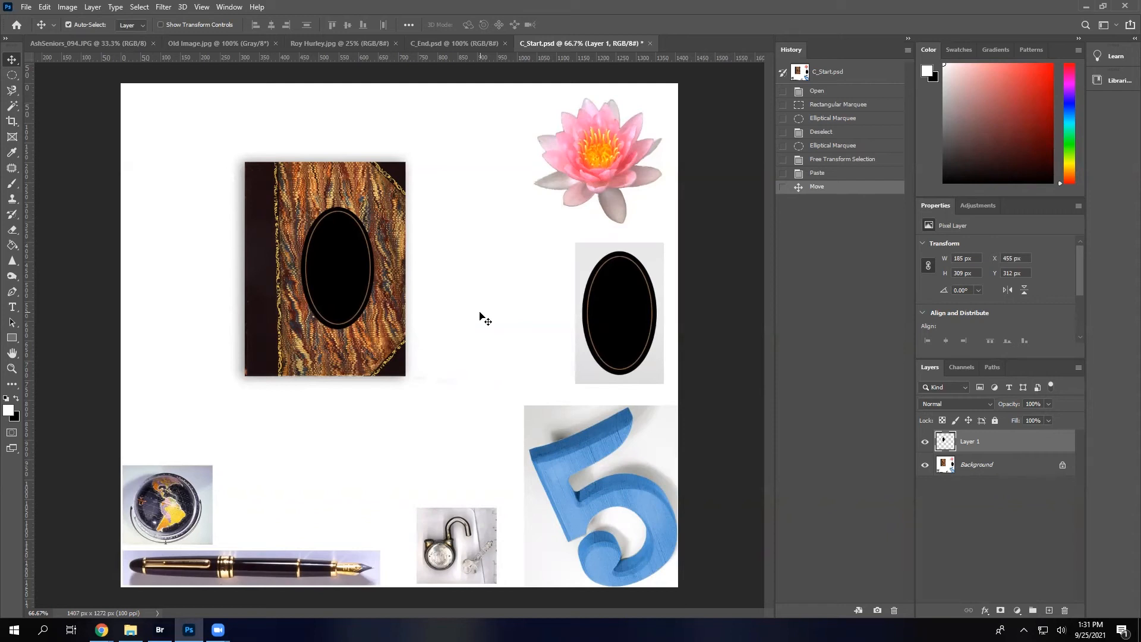
click(454, 44)
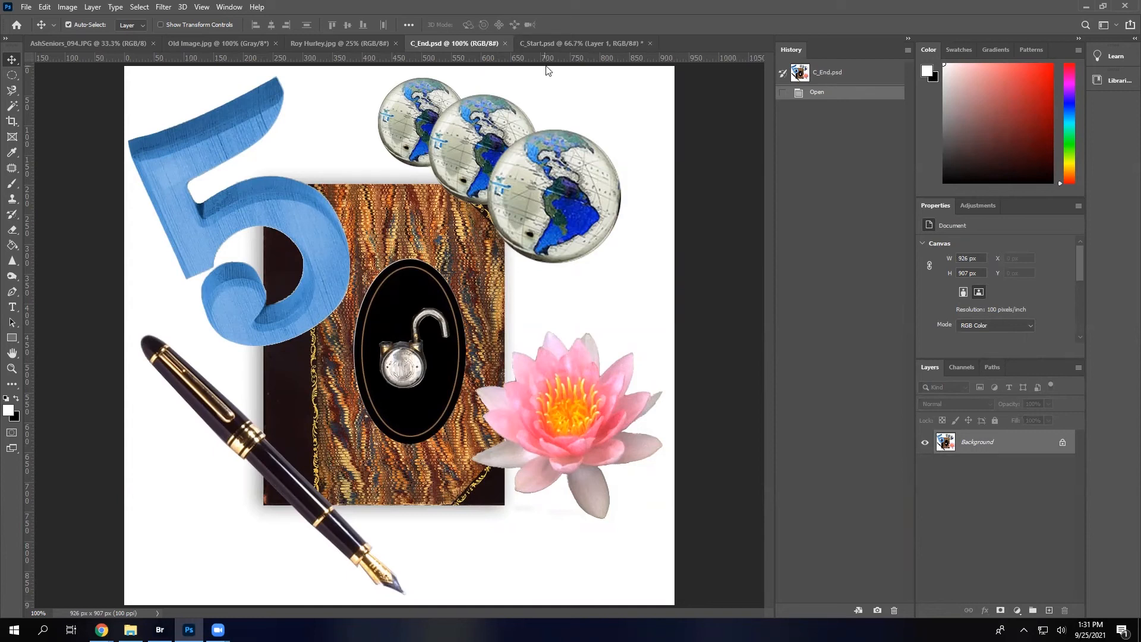
click(552, 43)
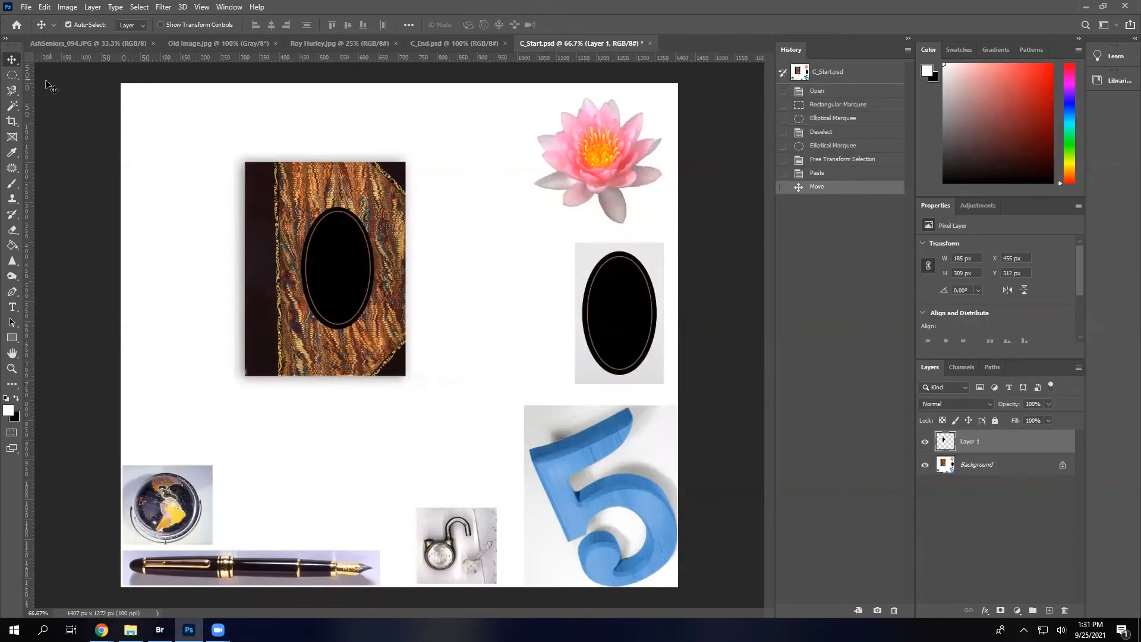
Draw an elliptical selection about 122 by 129 px over the globe
click(12, 74)
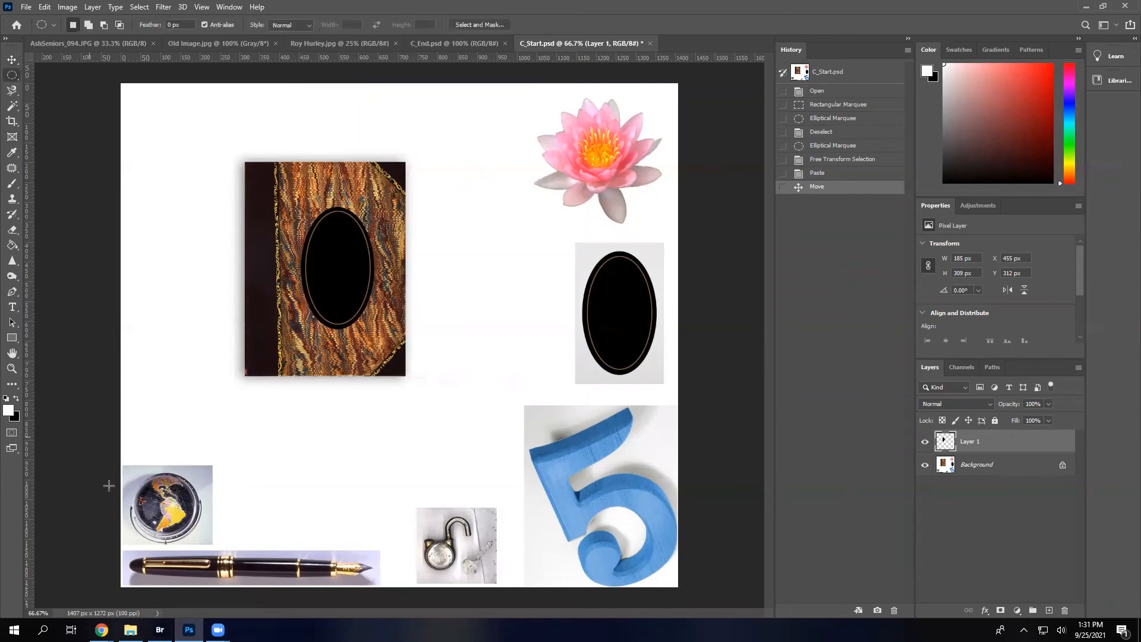
drag(143, 481, 191, 533)
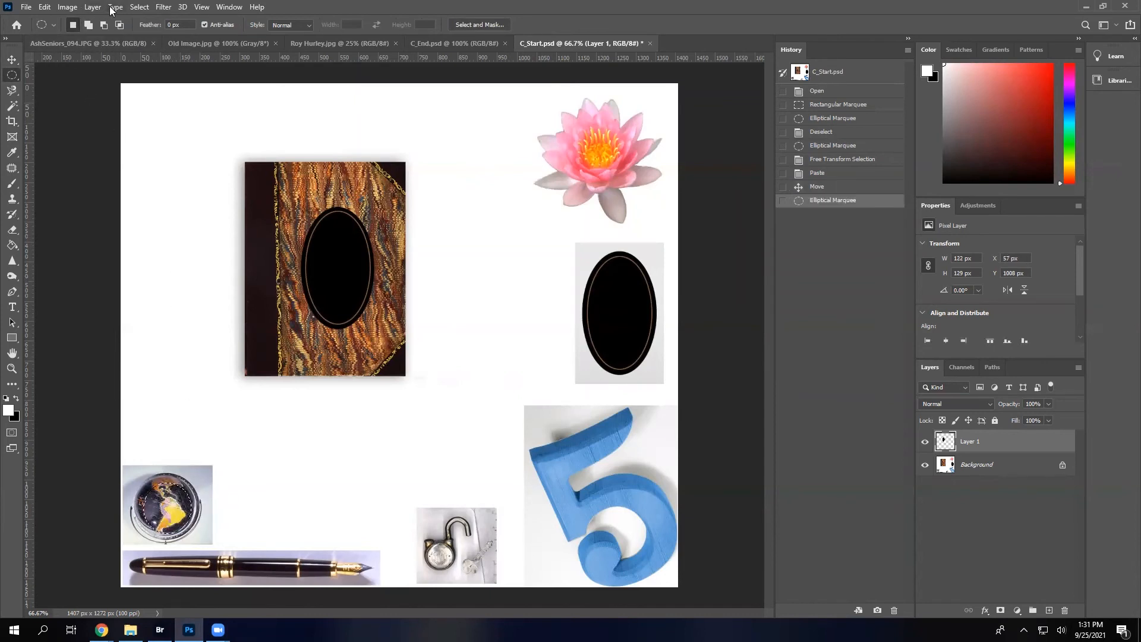
click(139, 7)
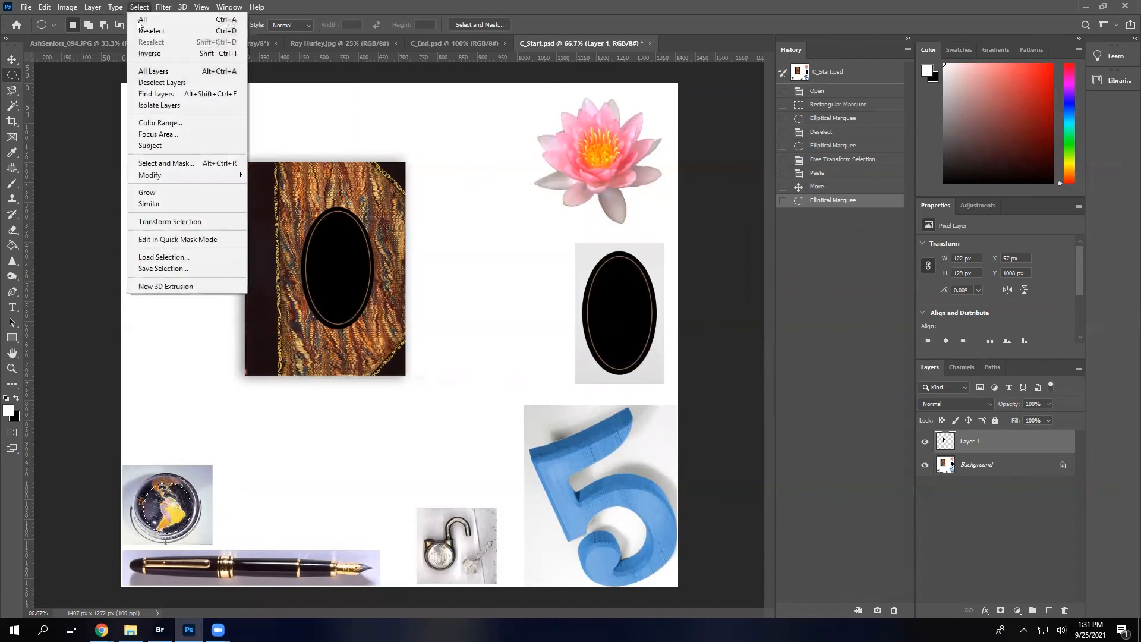
click(168, 225)
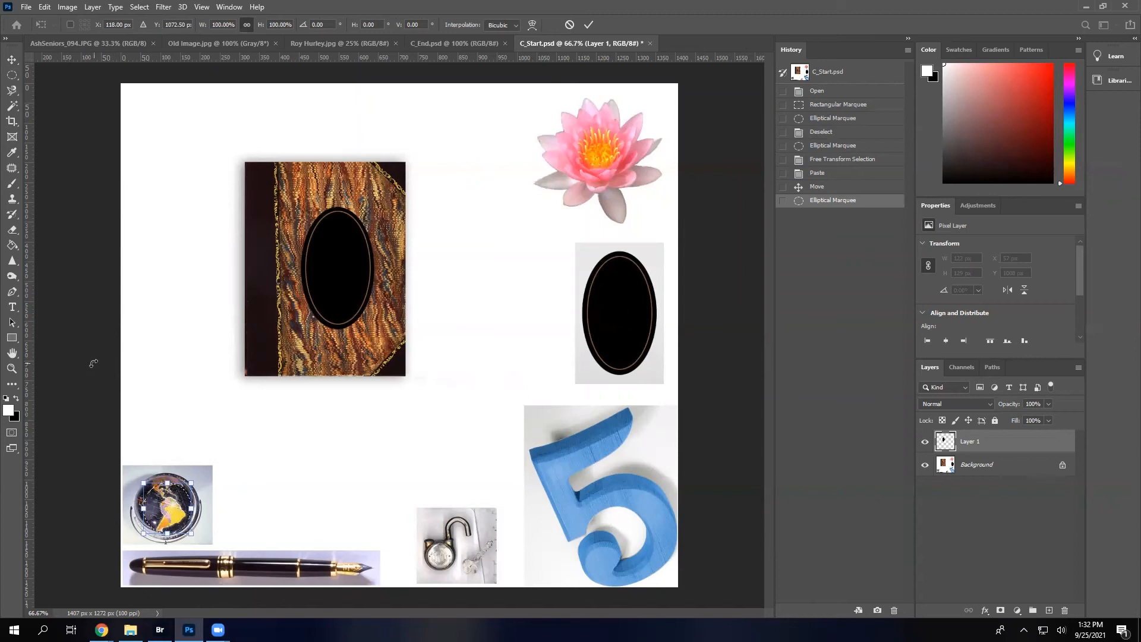
key(ctrl+plus)
key(ctrl+plus)
key(ctrl+plus)
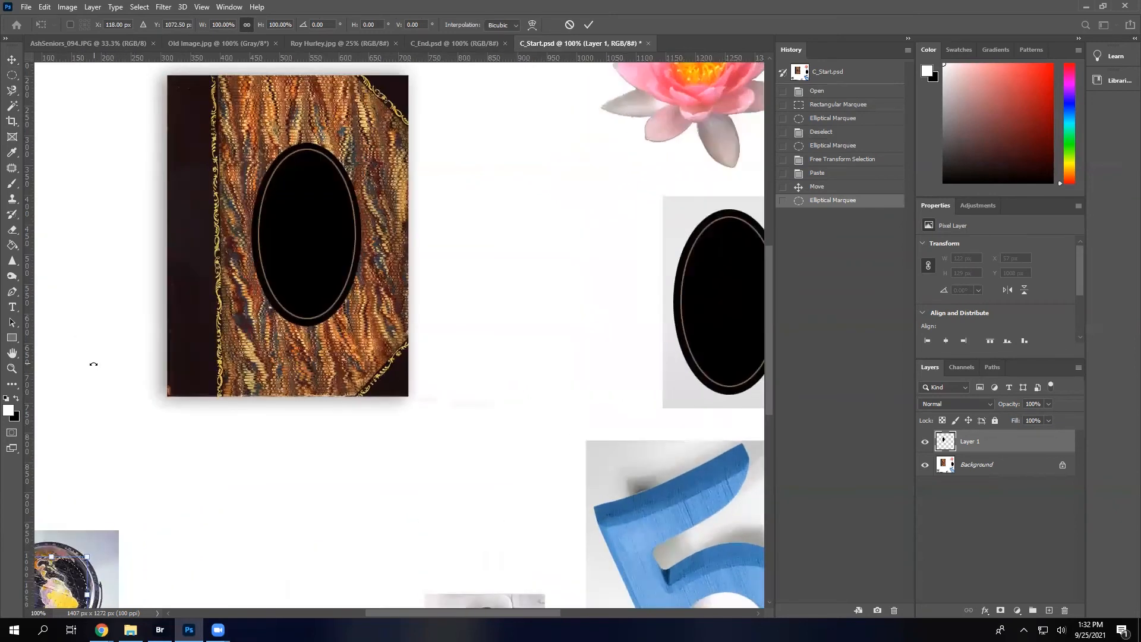
click(11, 354)
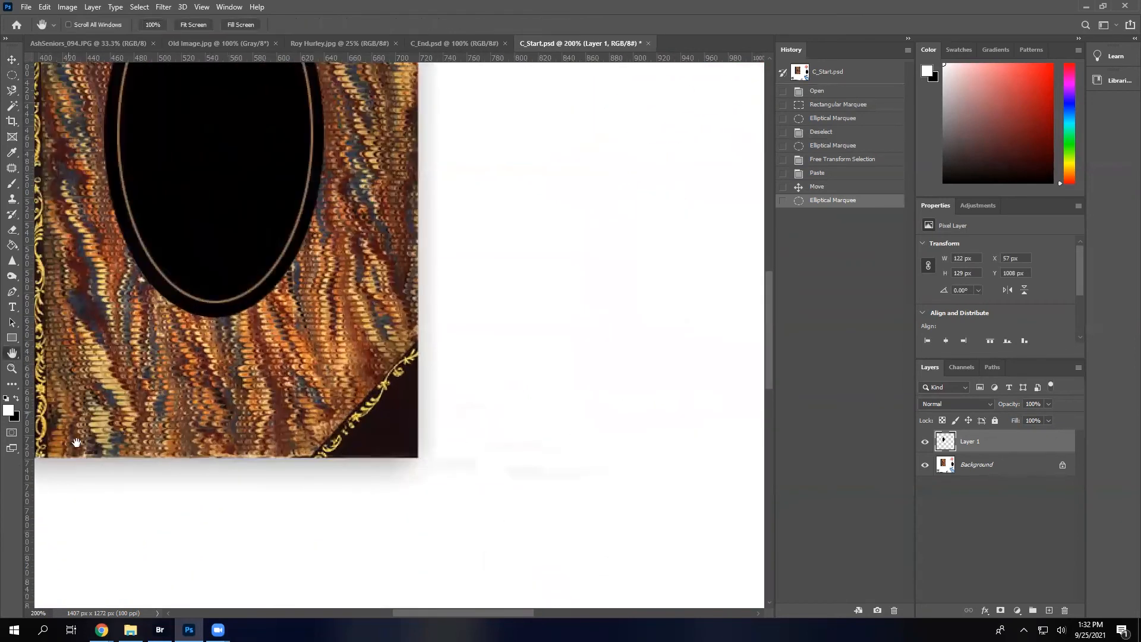
drag(207, 458, 650, 80)
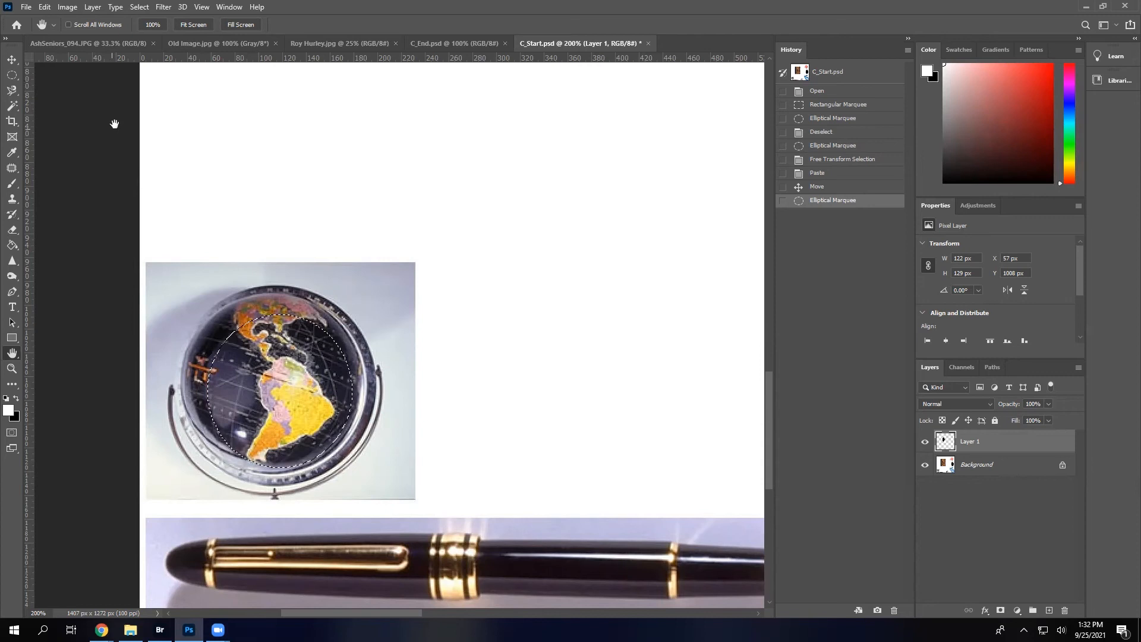
Scale the elliptical selection to about 122% with Transform Selection so it fits the globe's outline, and apply it
click(139, 7)
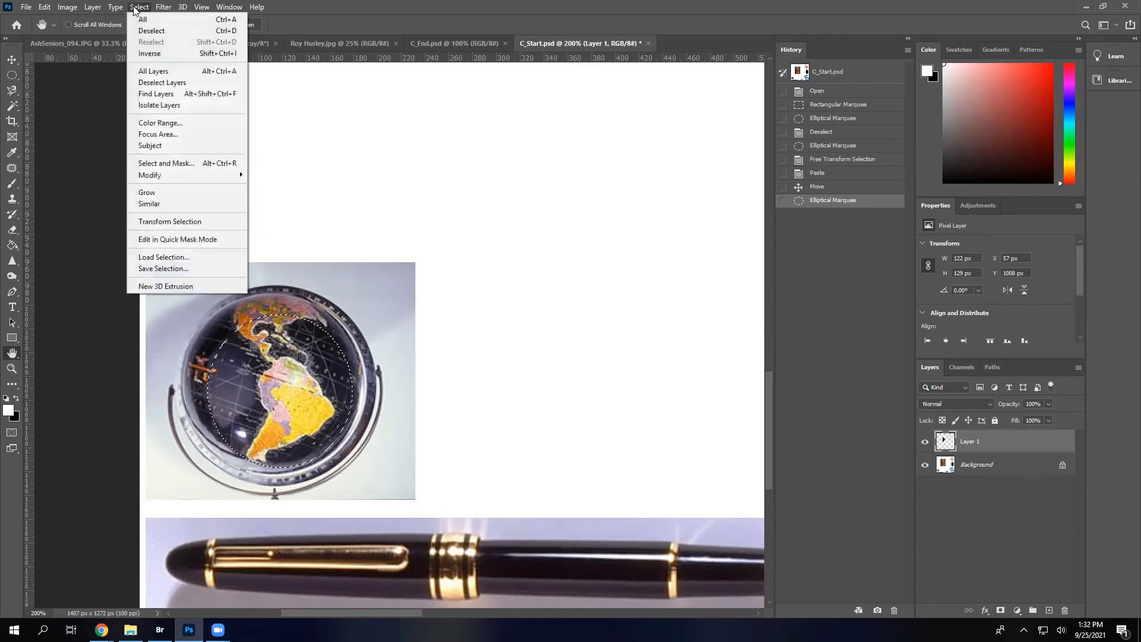
click(163, 222)
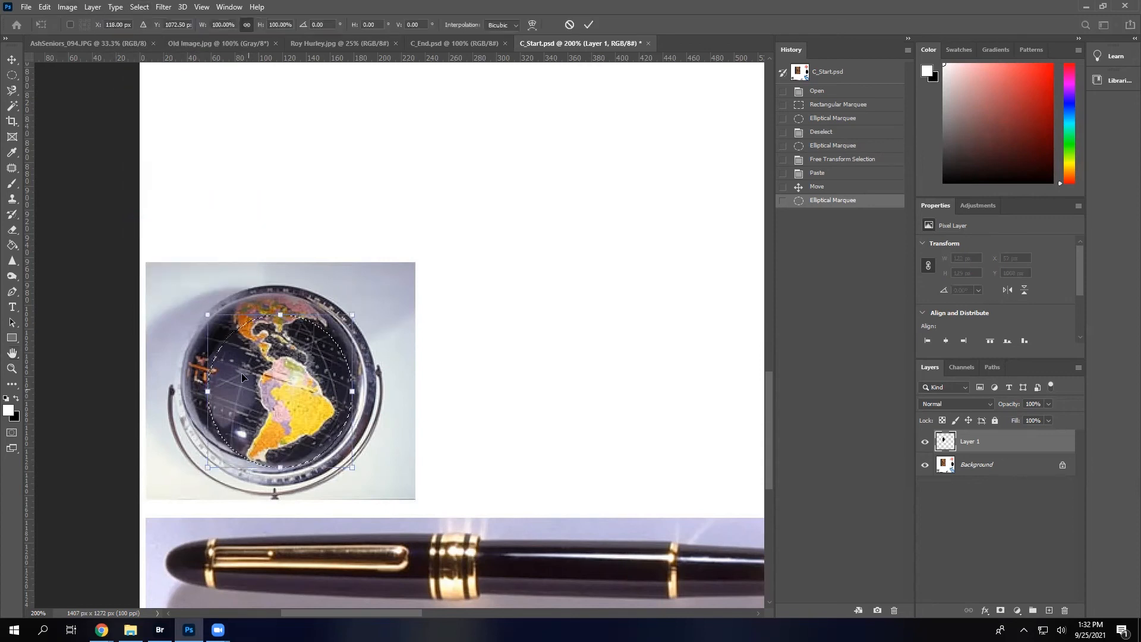
drag(208, 314, 183, 291)
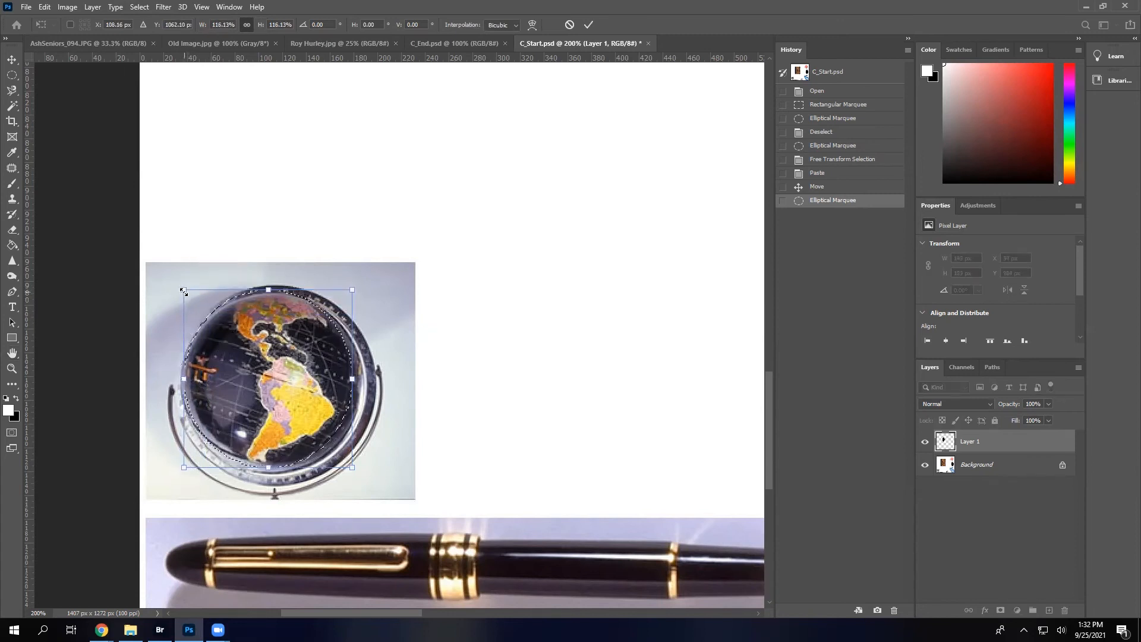
drag(351, 468, 360, 472)
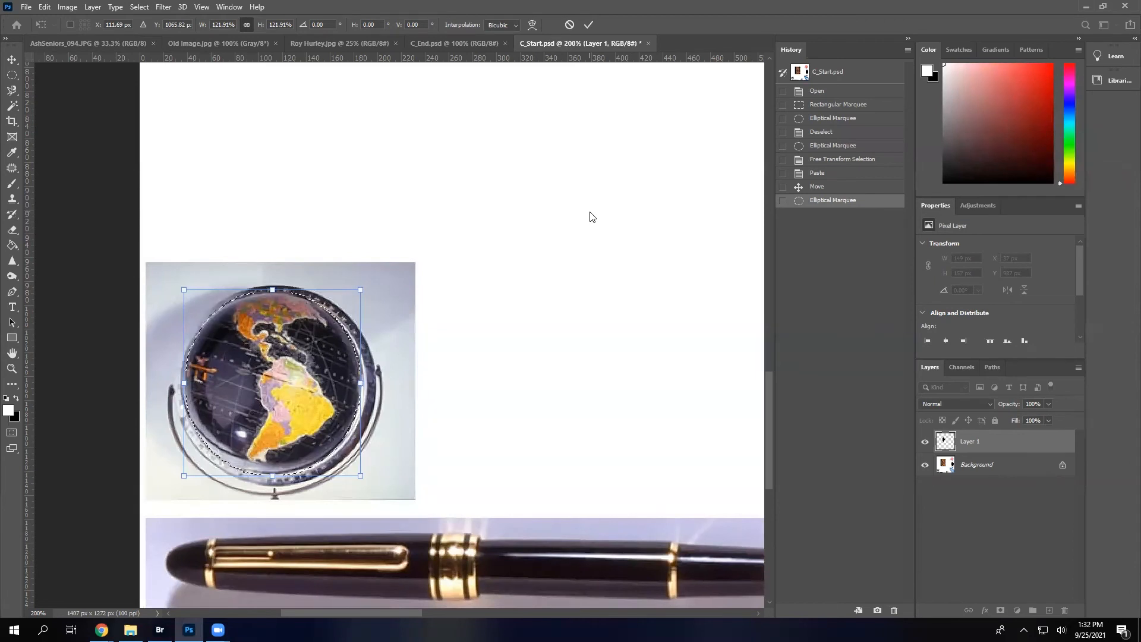
key(Return)
key(h)
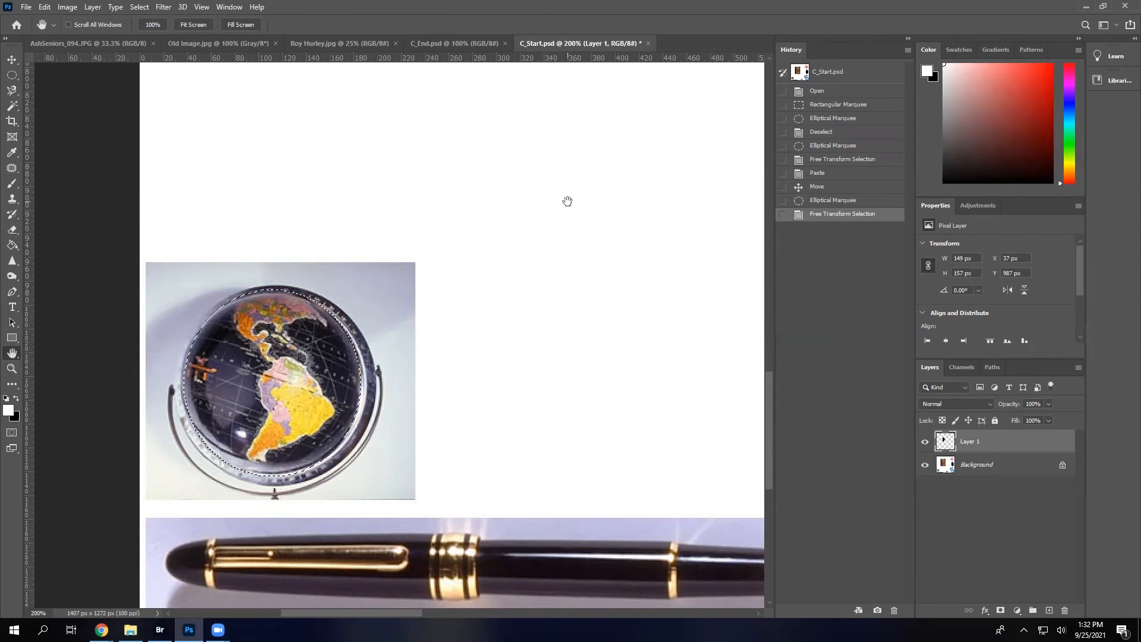
Try to copy the selected globe area while Layer 1 is active
key(ctrl+minus)
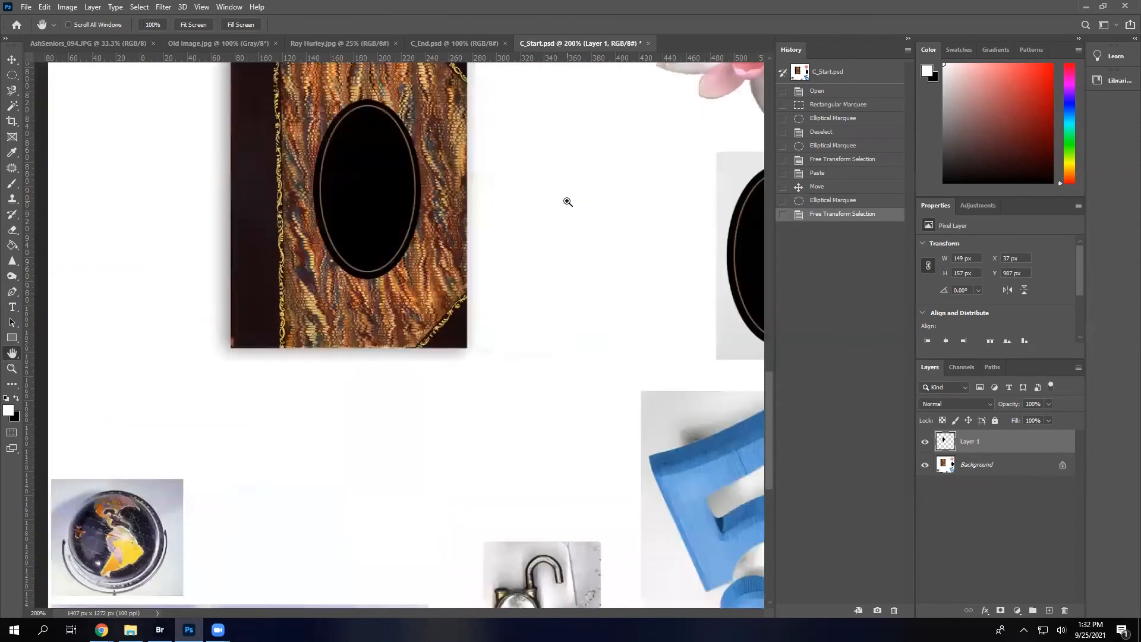
key(ctrl+0)
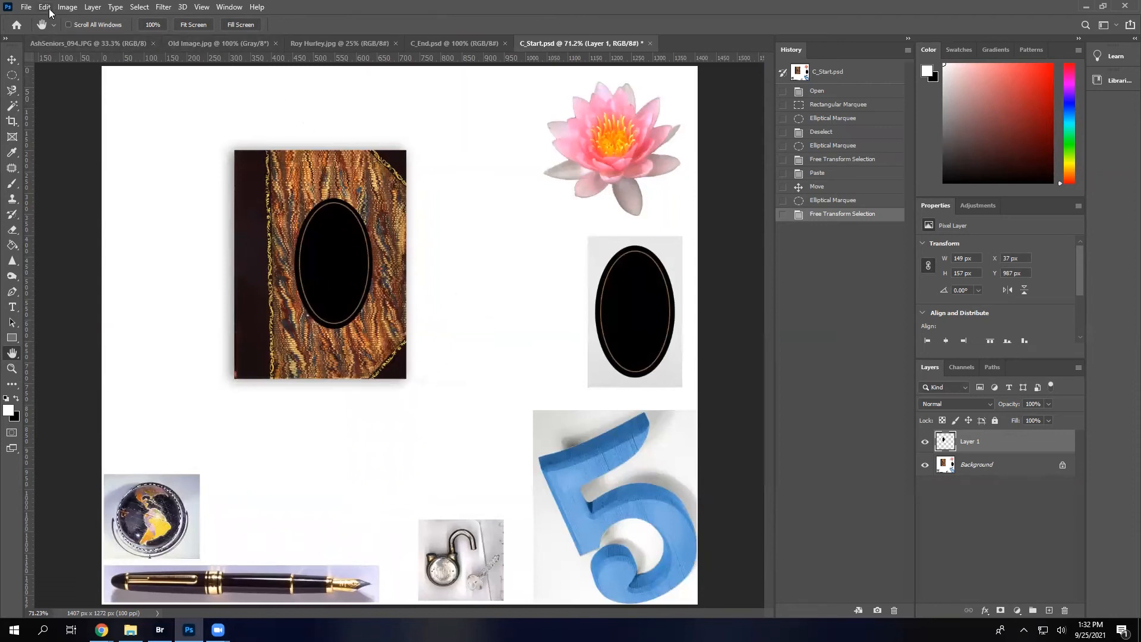
click(45, 7)
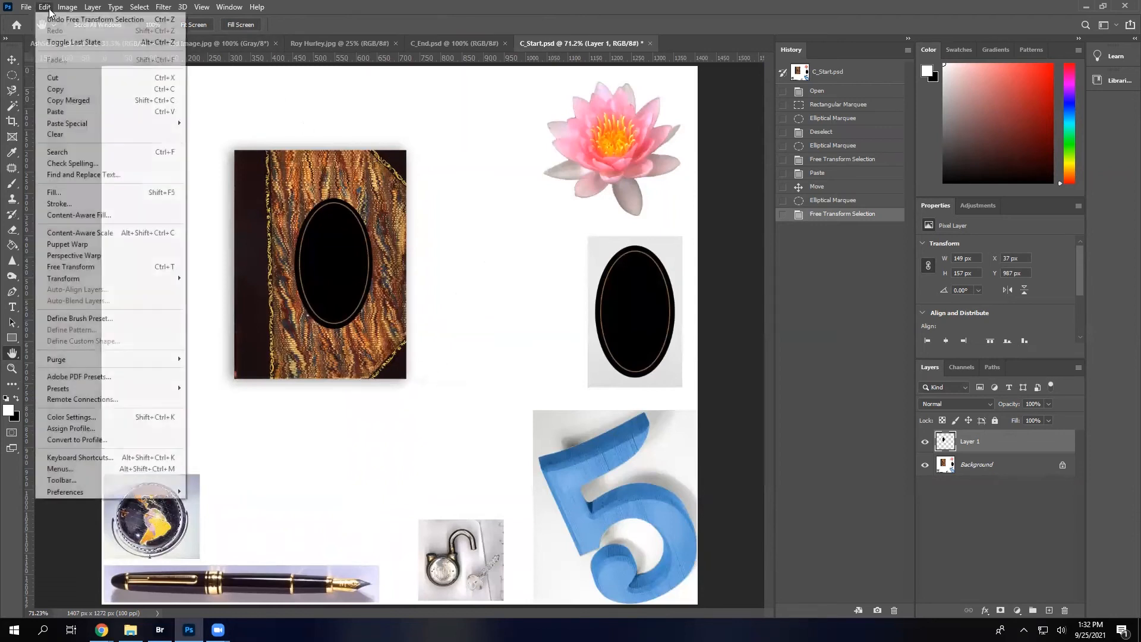
click(65, 89)
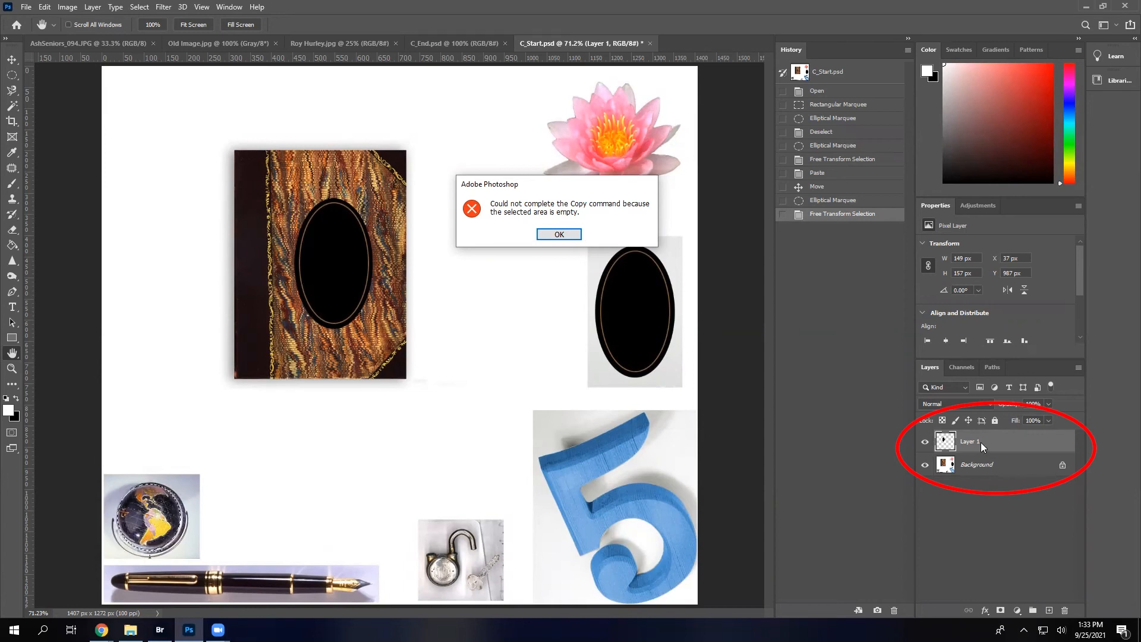
click(575, 237)
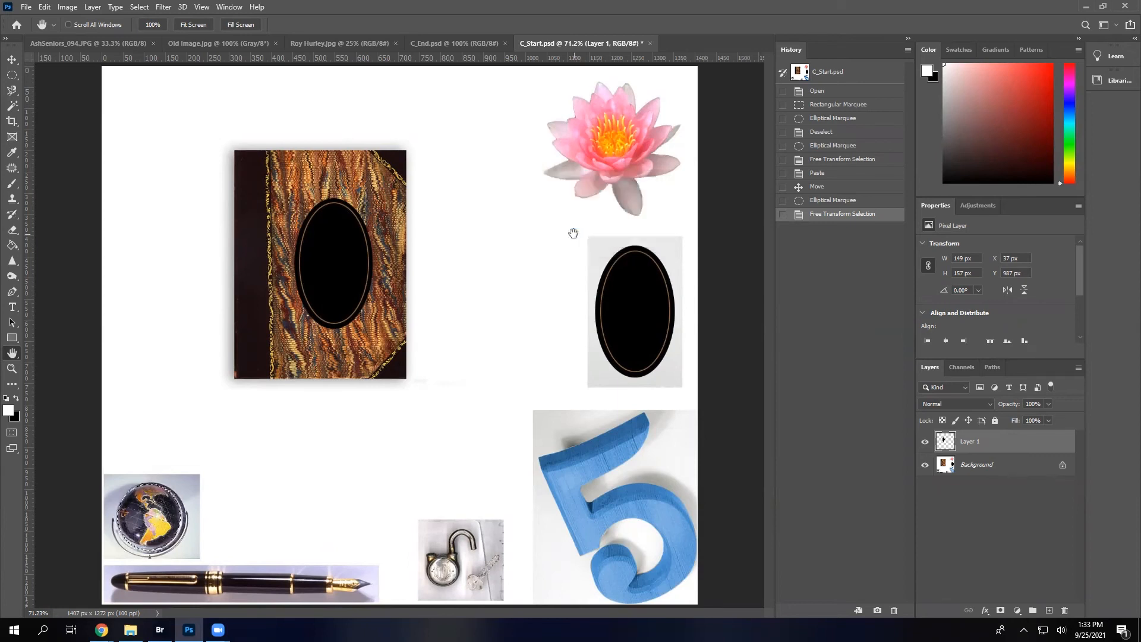
Copy the selected globe from the Background layer and paste it as a new layer
click(983, 467)
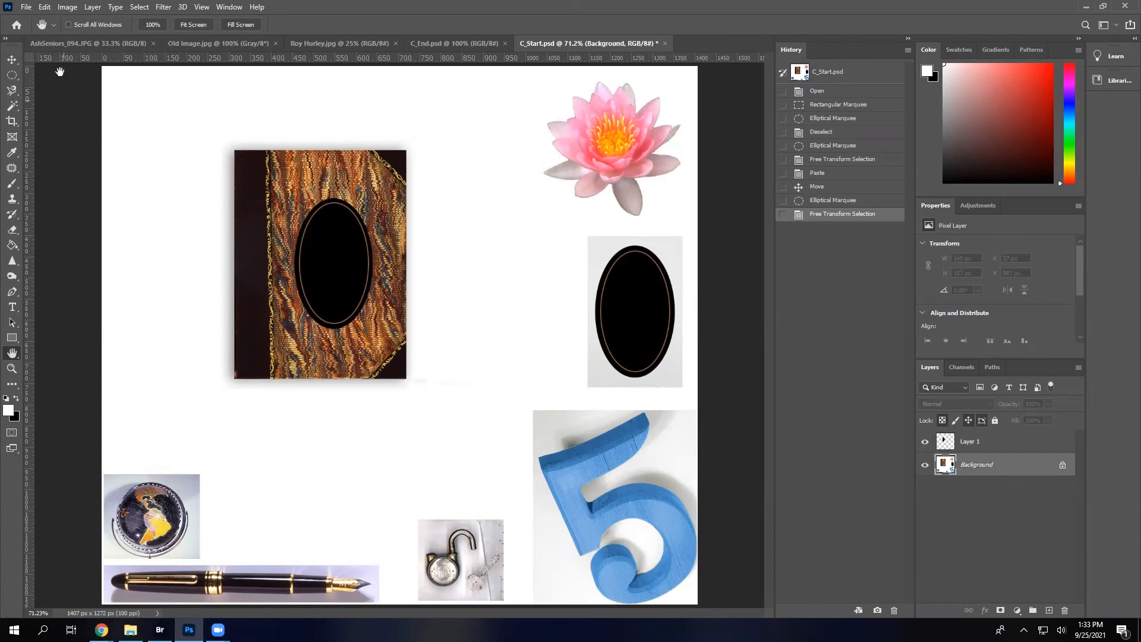
click(47, 8)
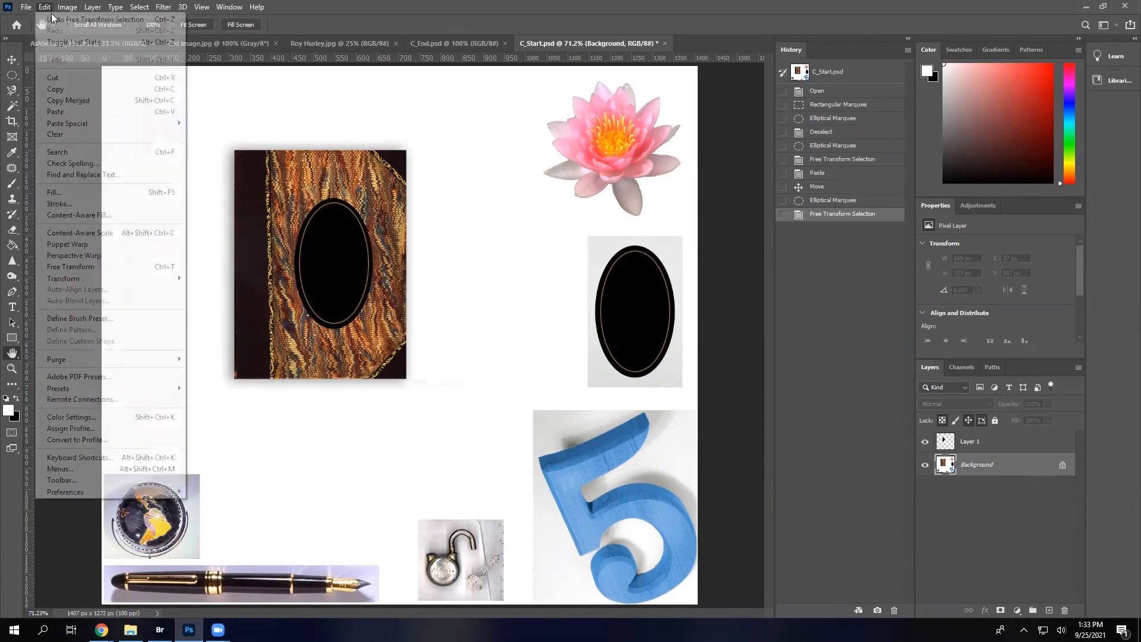
click(77, 88)
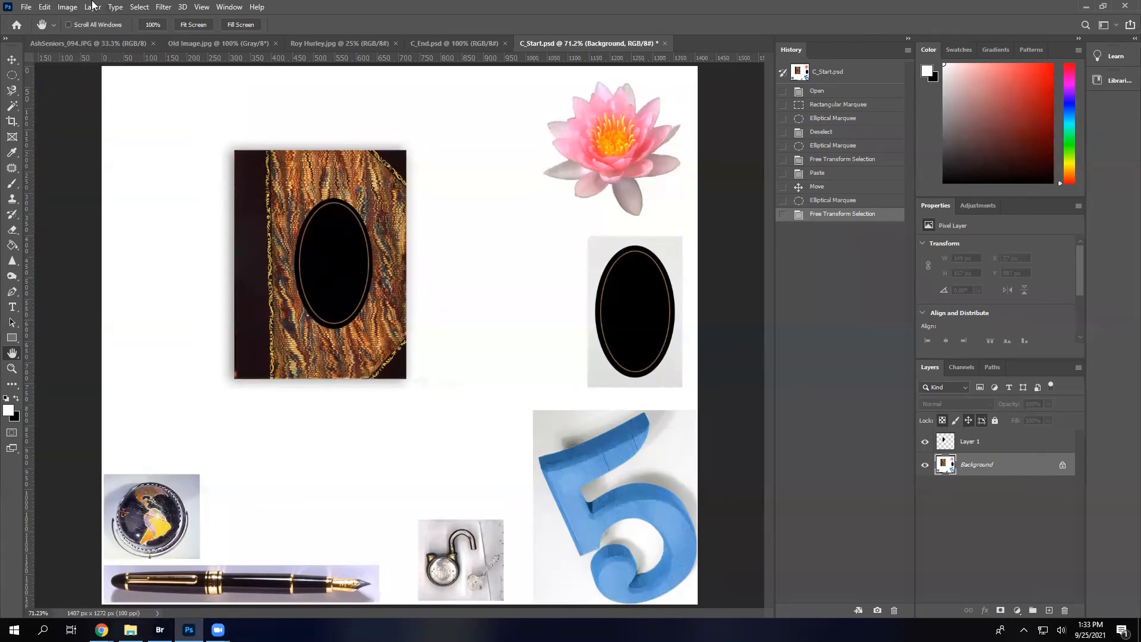
click(44, 7)
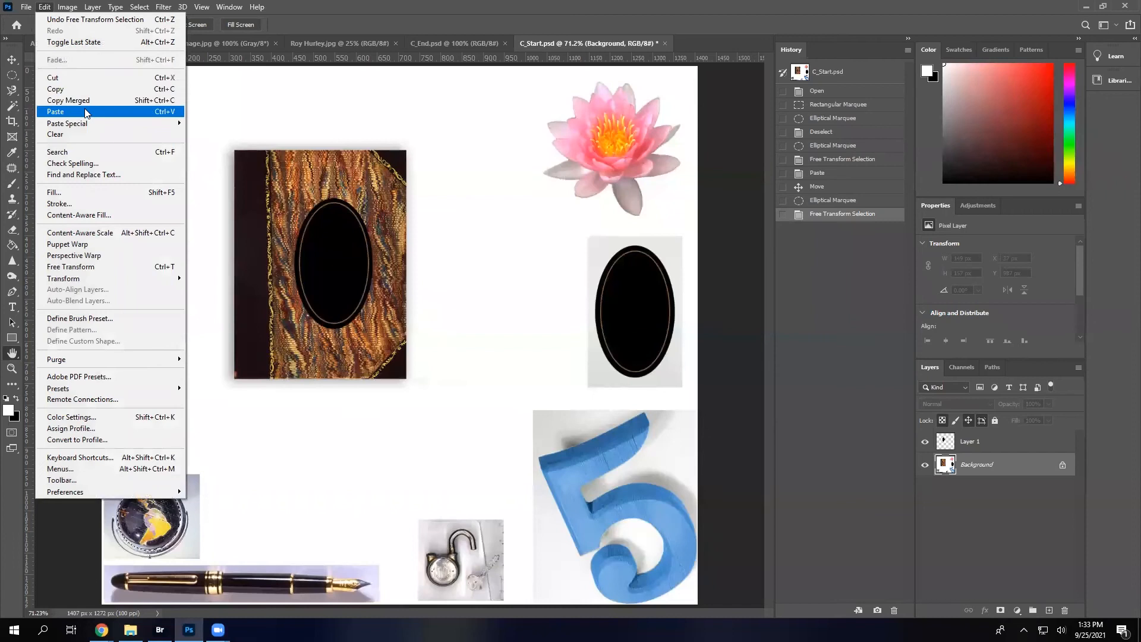
click(85, 112)
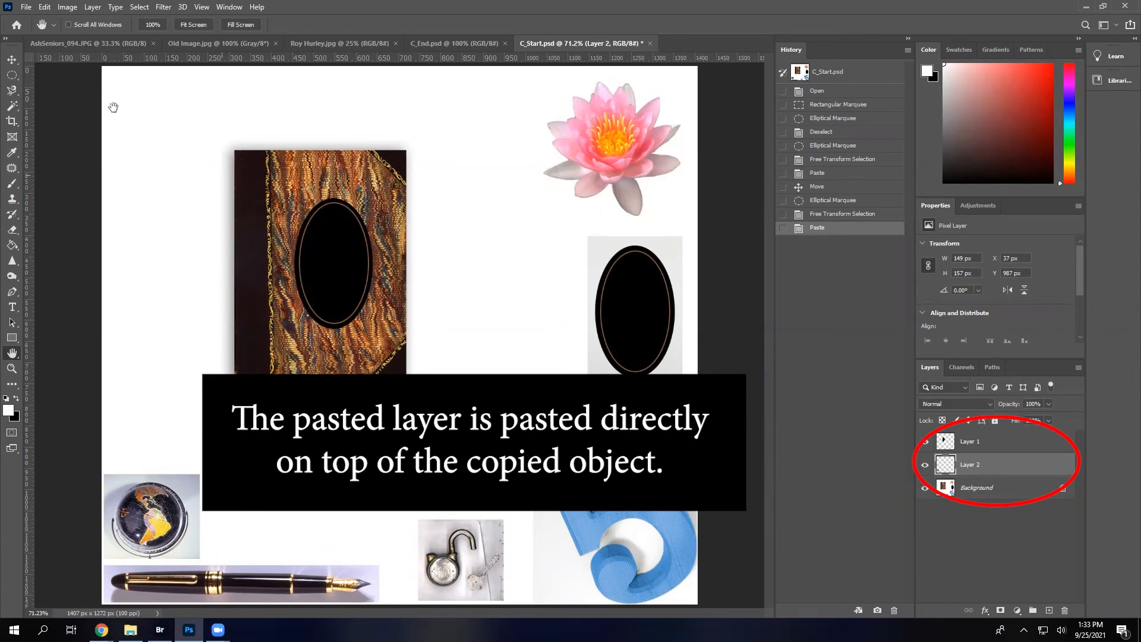
Move the pasted globe onto the white area above the book cover and compare the layout with C_End.psd
click(13, 60)
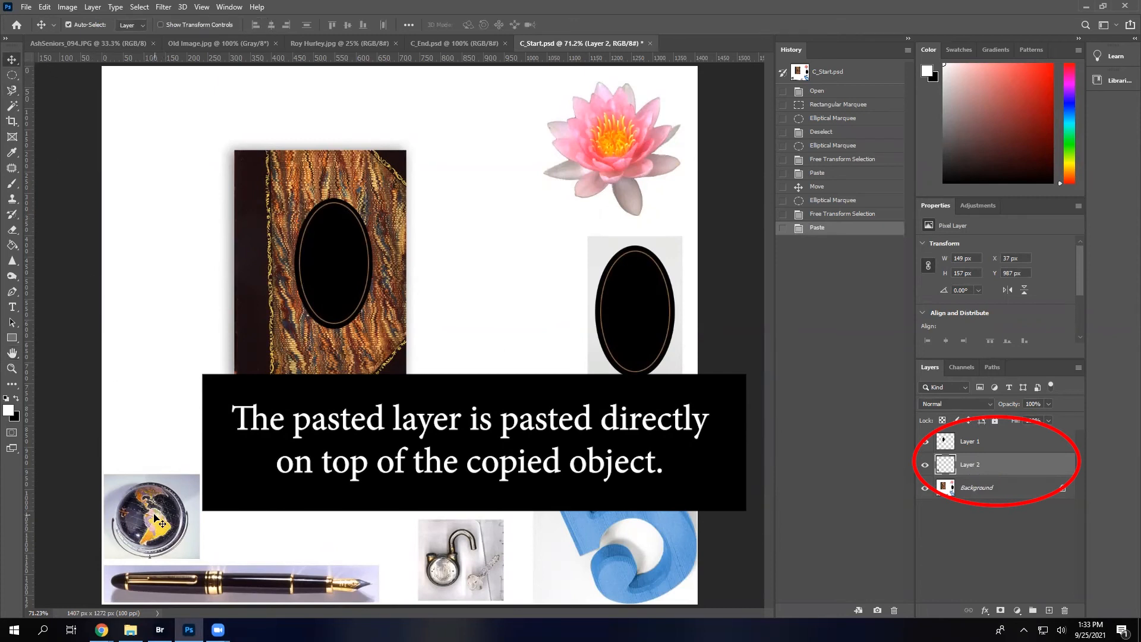
drag(156, 520, 326, 111)
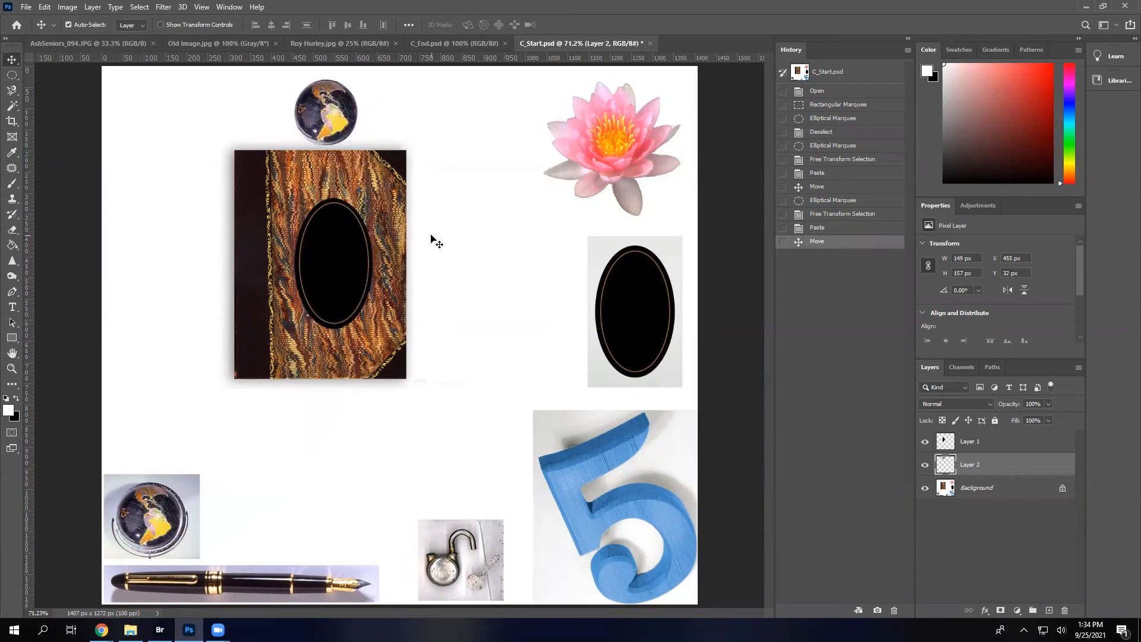
click(989, 487)
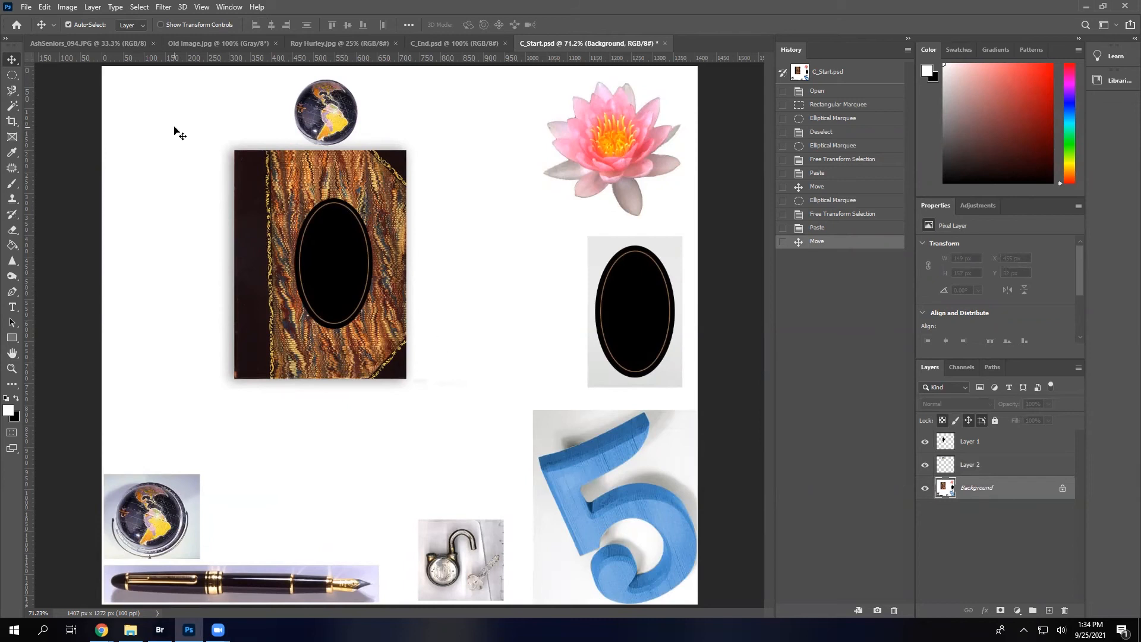
click(974, 465)
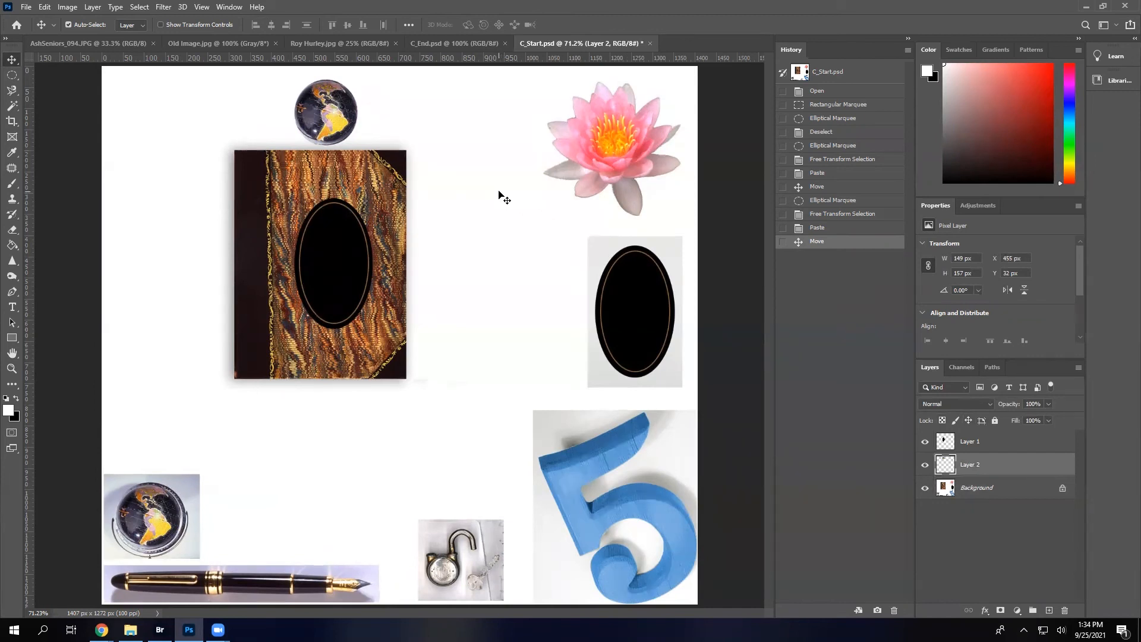
click(454, 43)
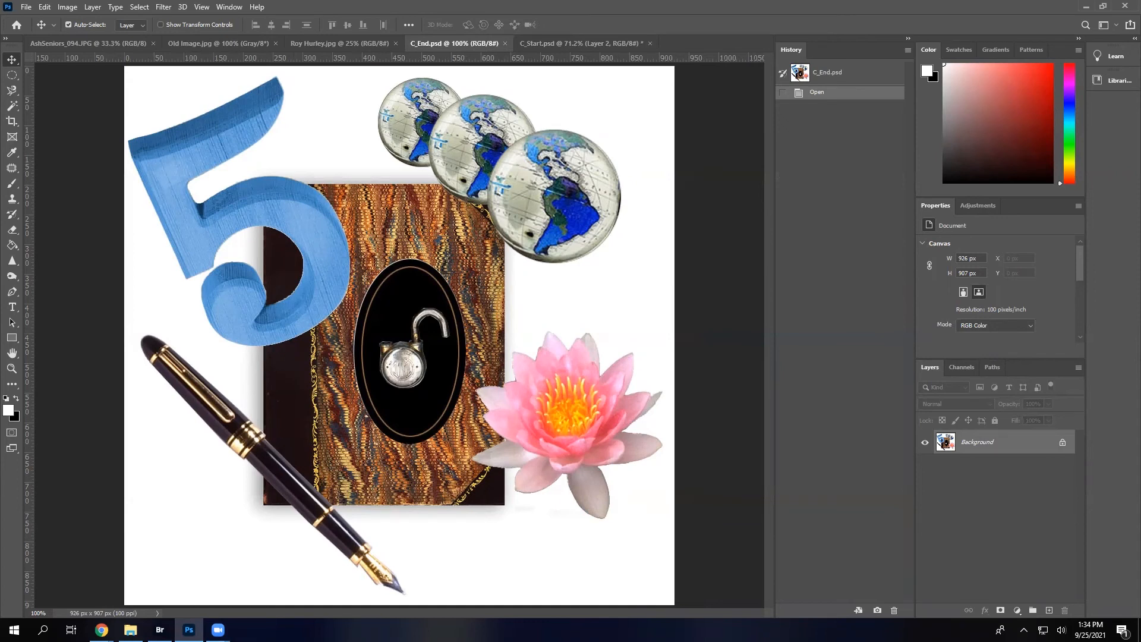
click(582, 43)
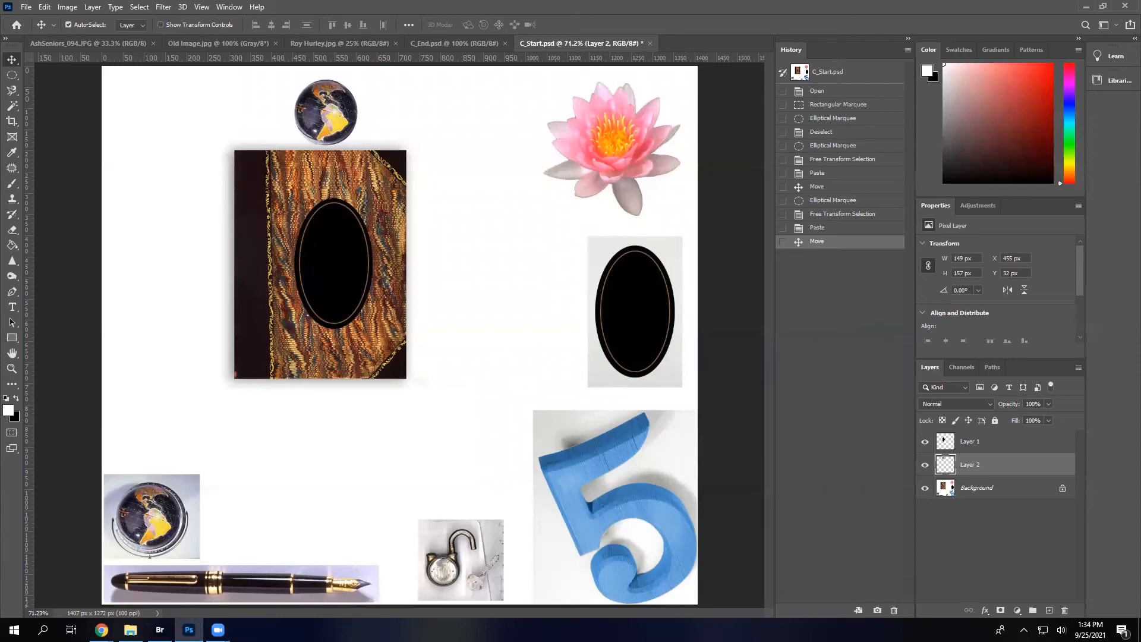
Duplicate the oval's Layer 1 twice and move both copies onto separate spots in the white area beside the book
click(980, 445)
key(ctrl)
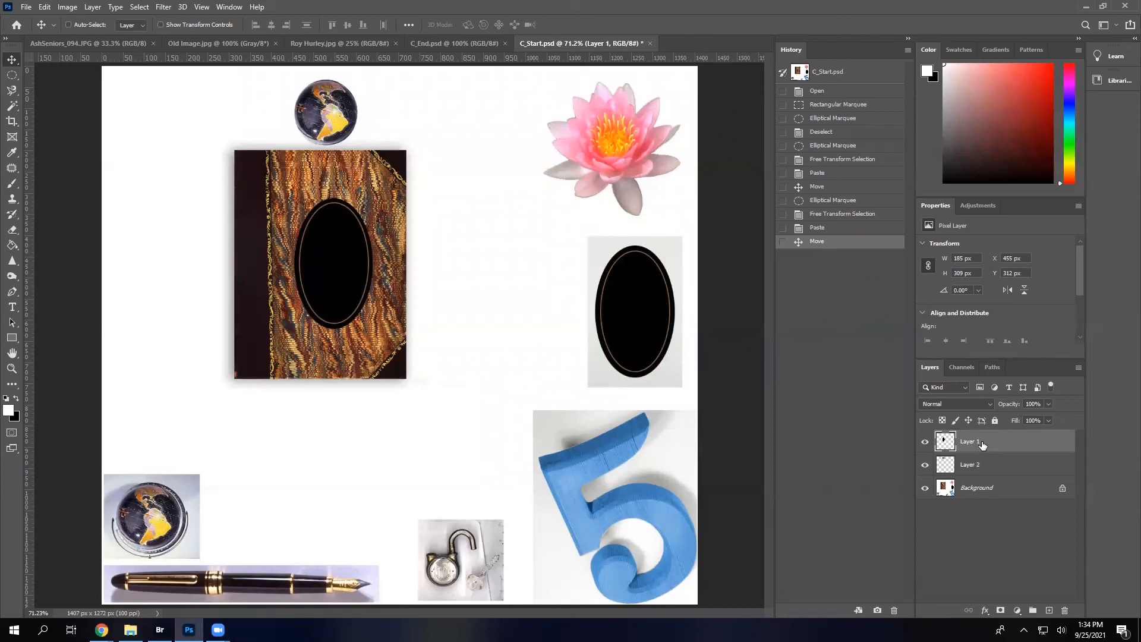
key(ctrl+j)
key(ctrl+j)
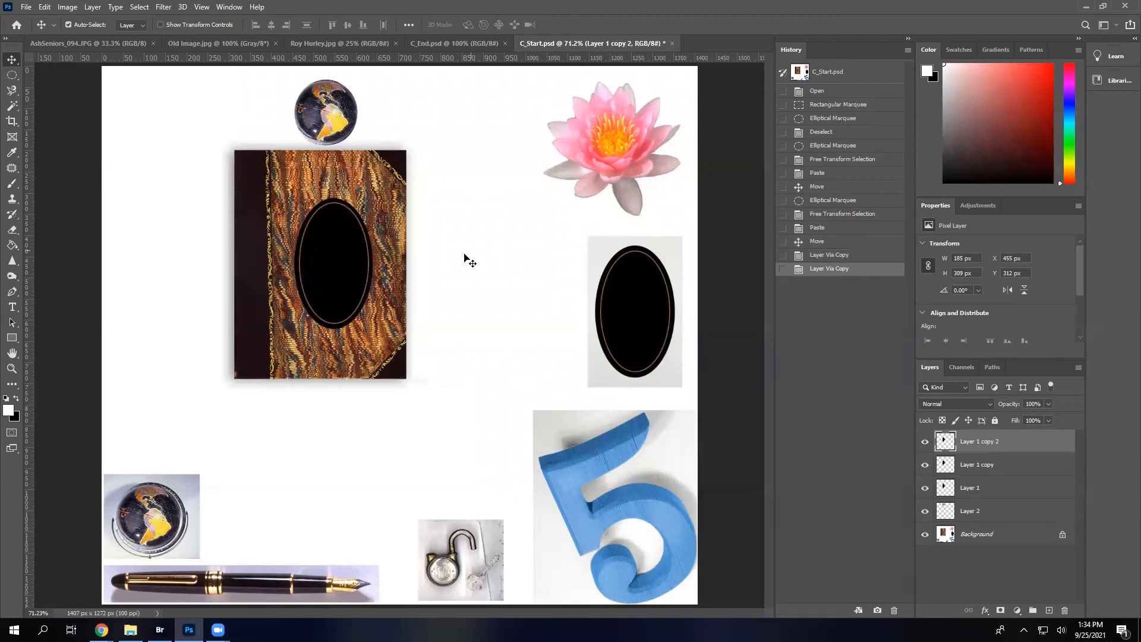
drag(365, 266, 552, 273)
click(977, 464)
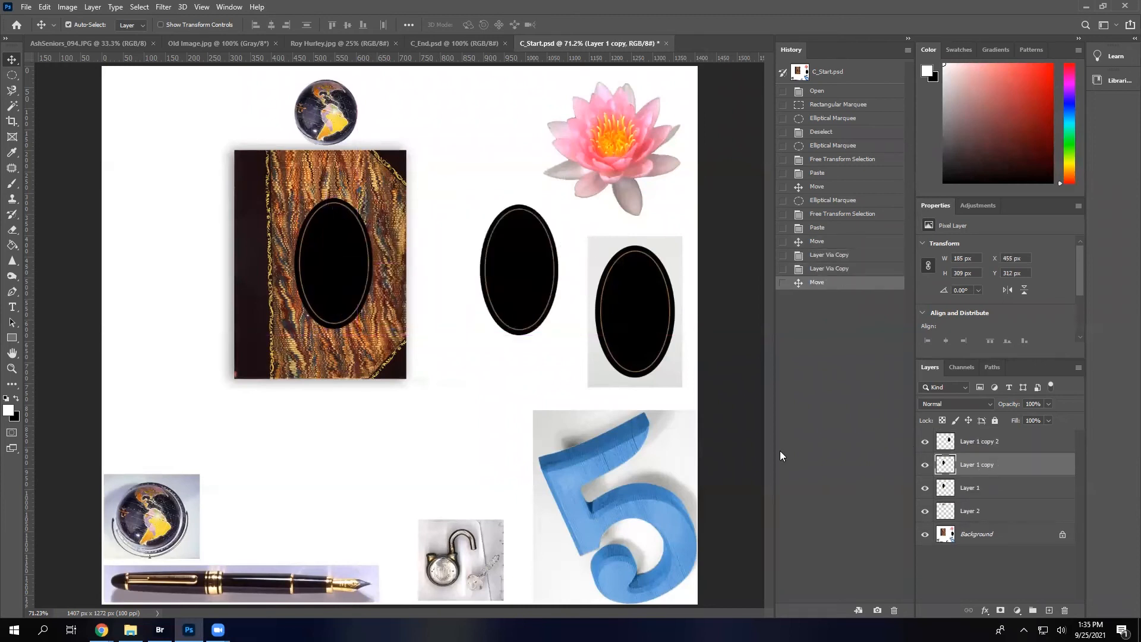
drag(342, 280, 499, 423)
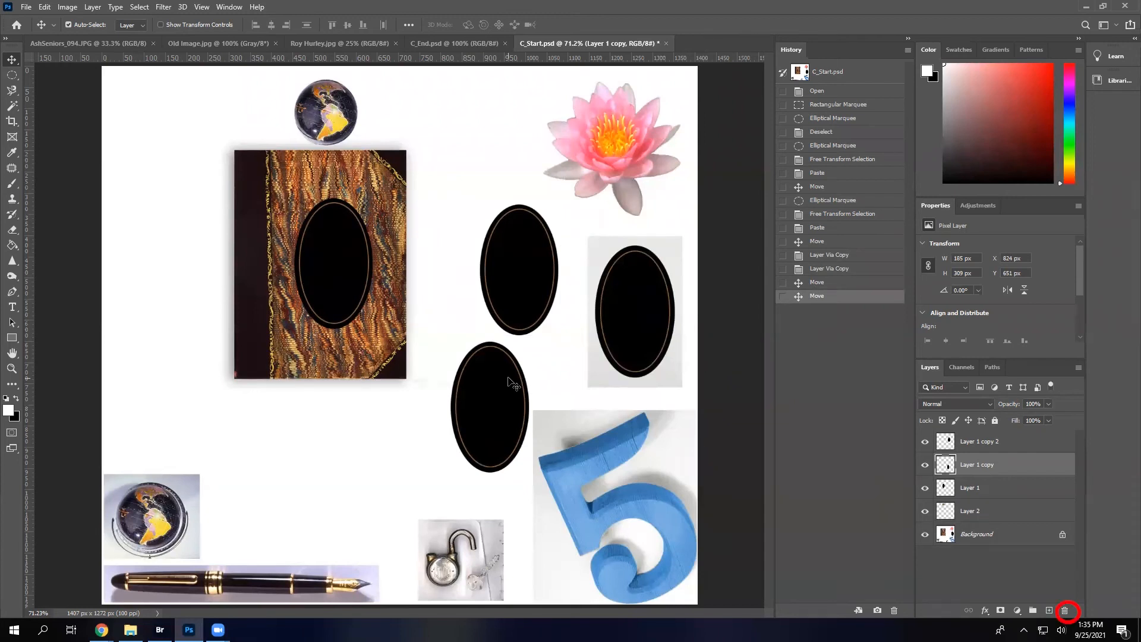
Delete the two extra oval layers, Layer 1 copy and Layer 1 copy 2, keeping only the original Layer 1
key(Delete)
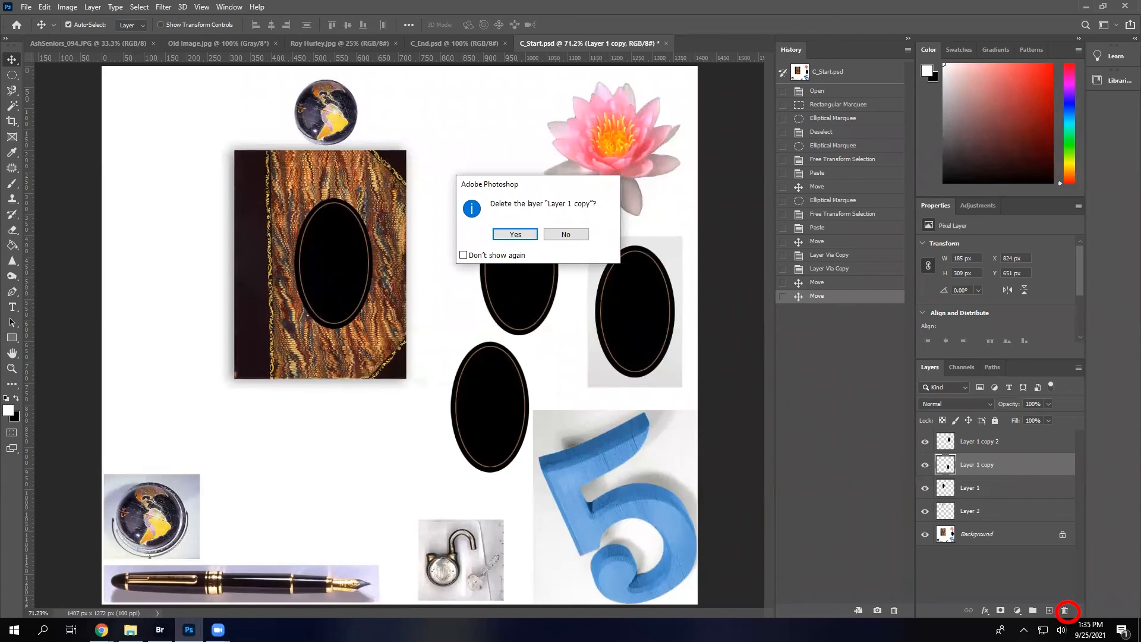
click(525, 236)
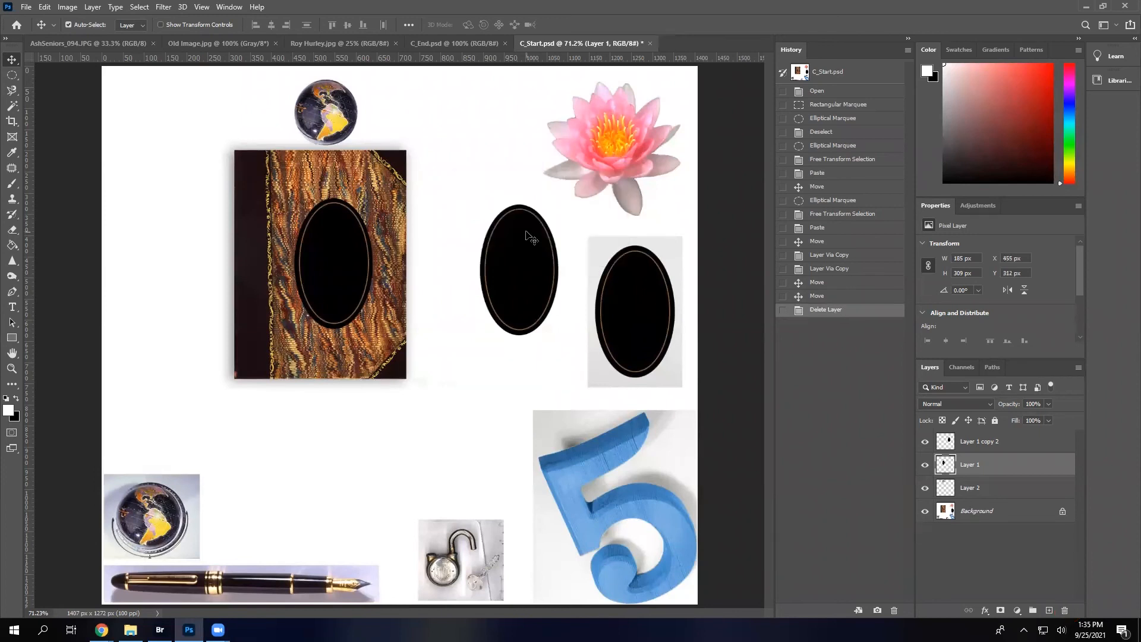
click(1028, 445)
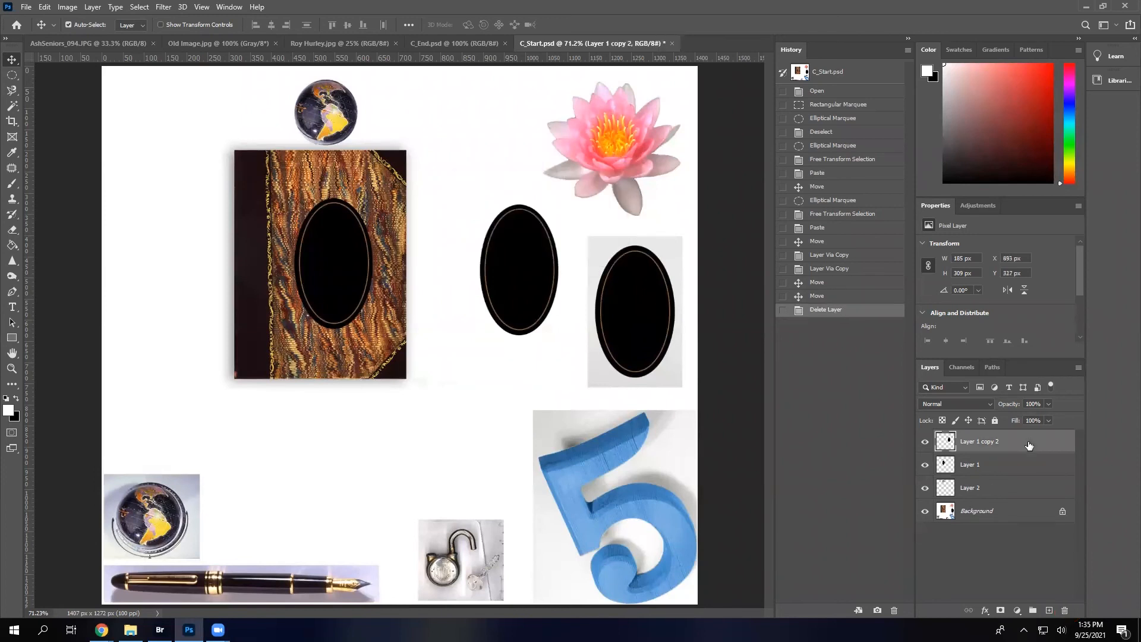
click(1064, 610)
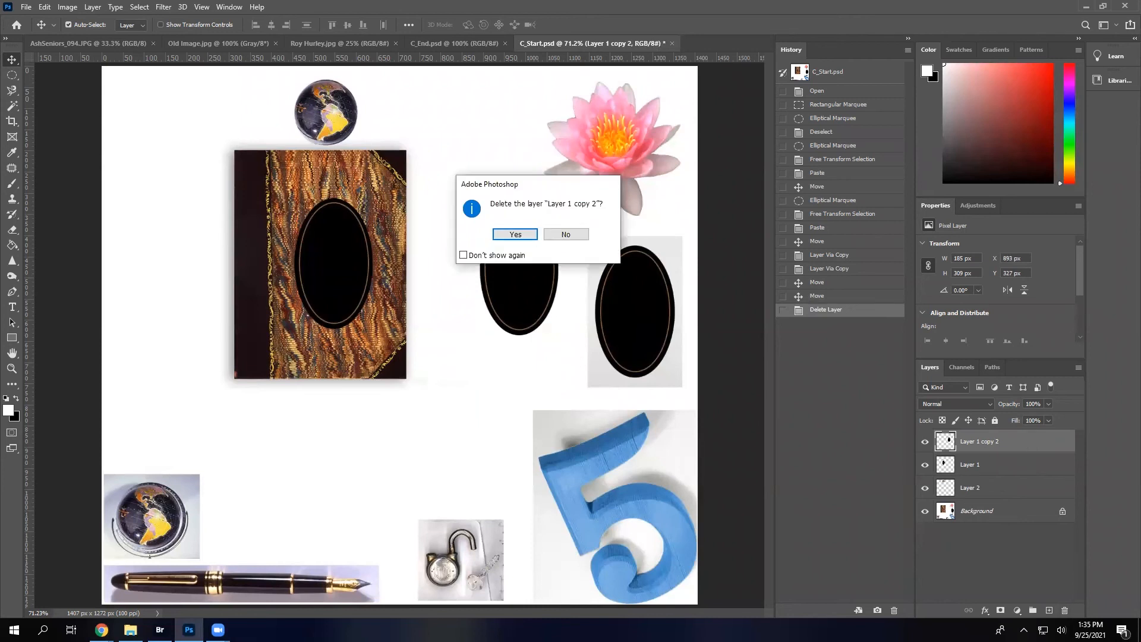
click(526, 237)
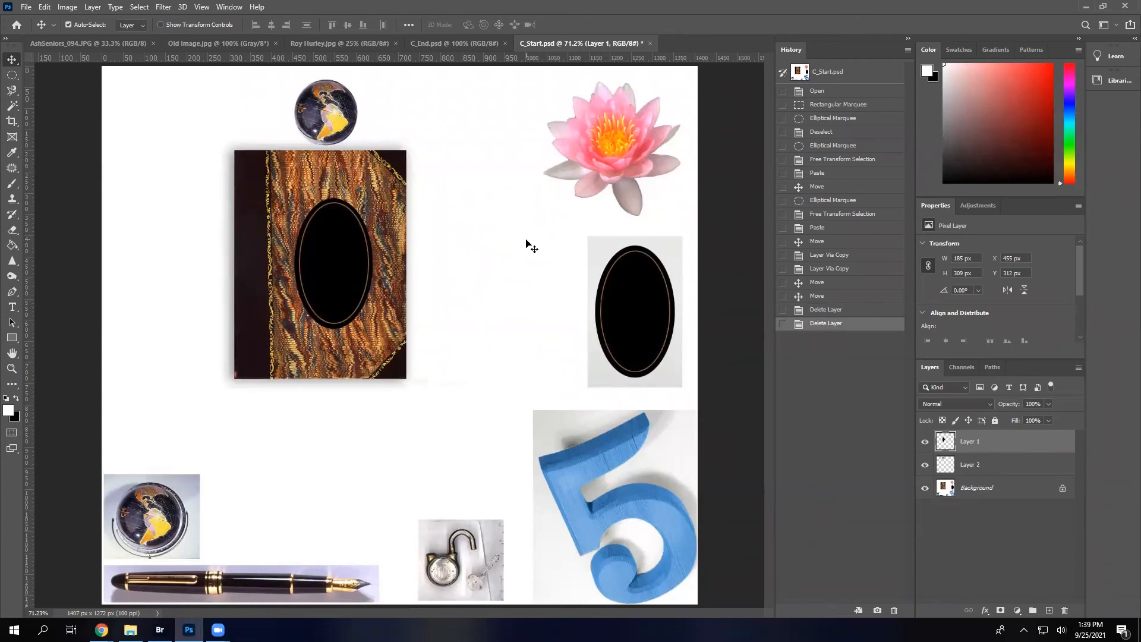
Invert the colors of the globe above the book cover on Layer 2
click(1014, 471)
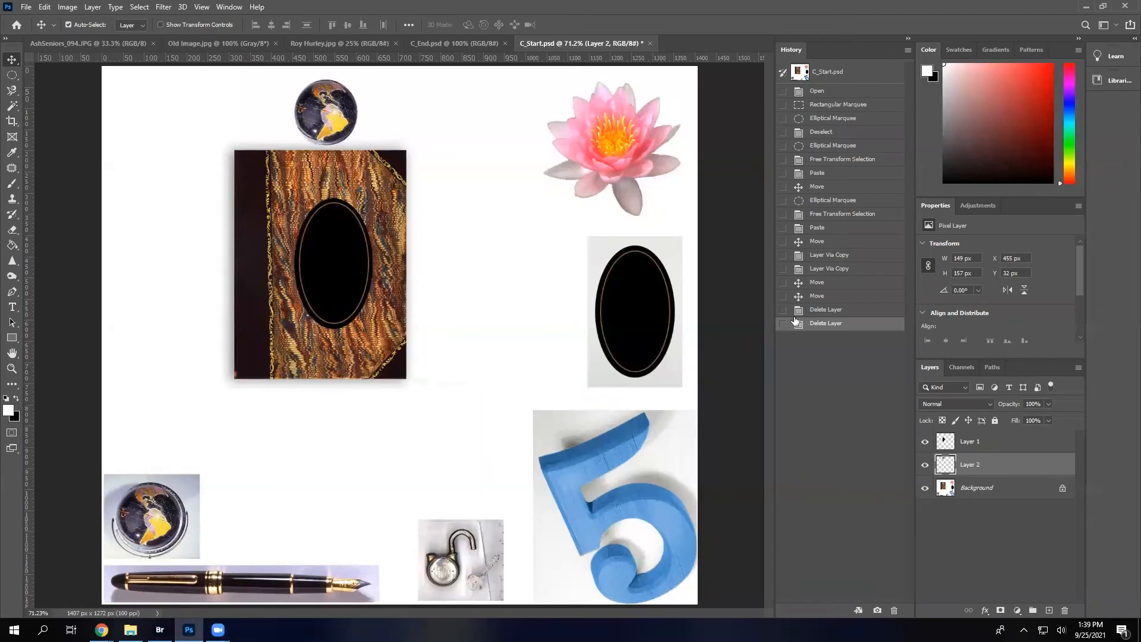
click(68, 7)
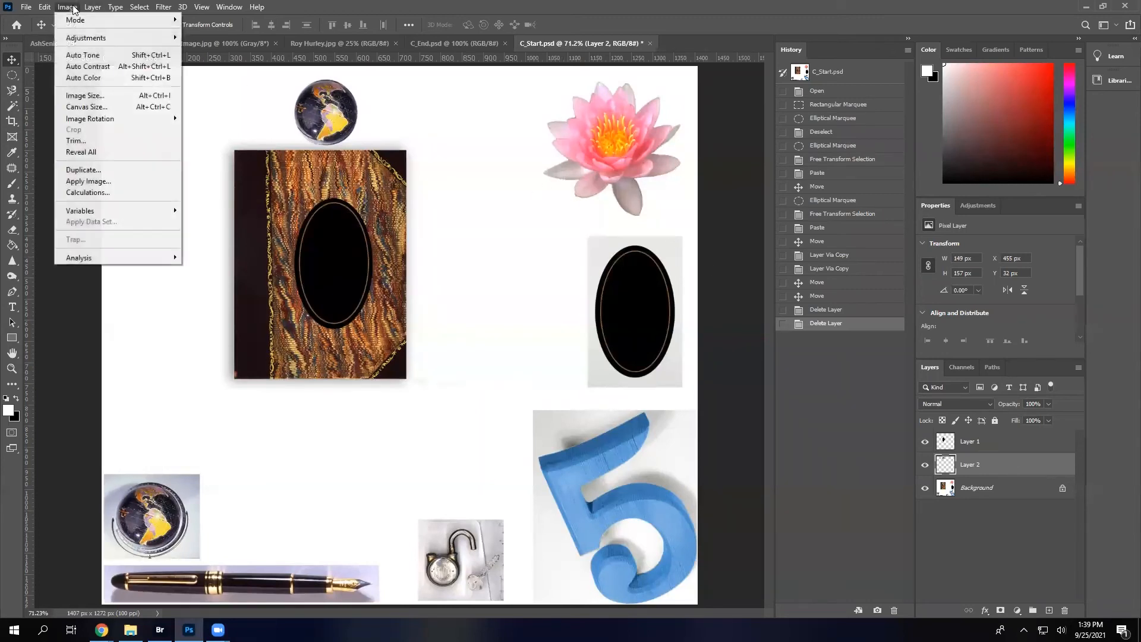
mouse_move(81, 41)
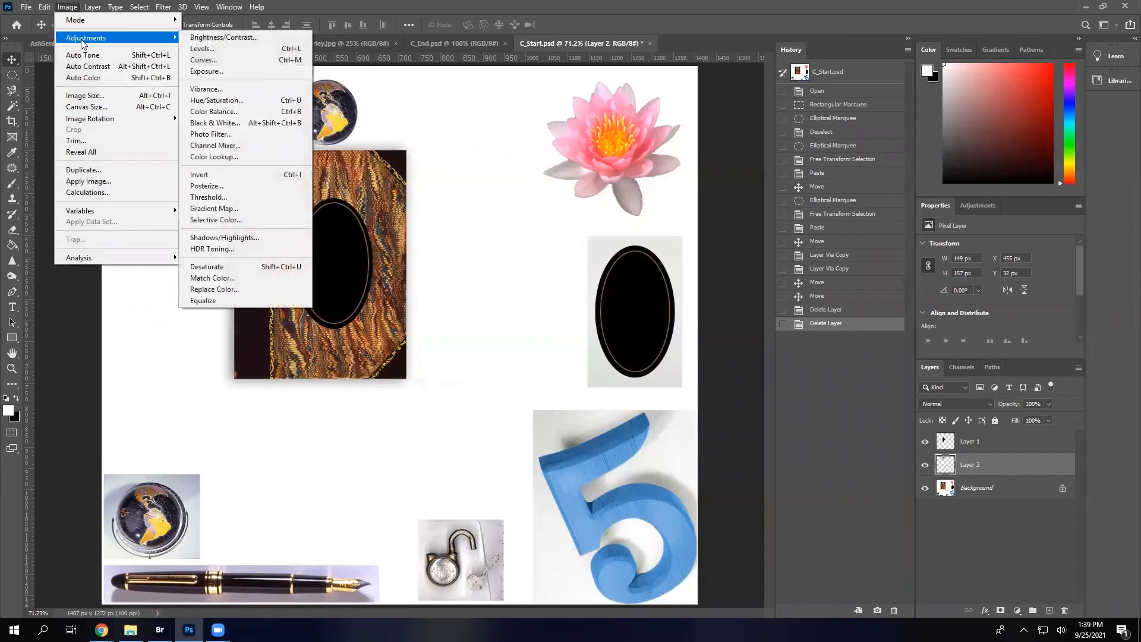
click(250, 177)
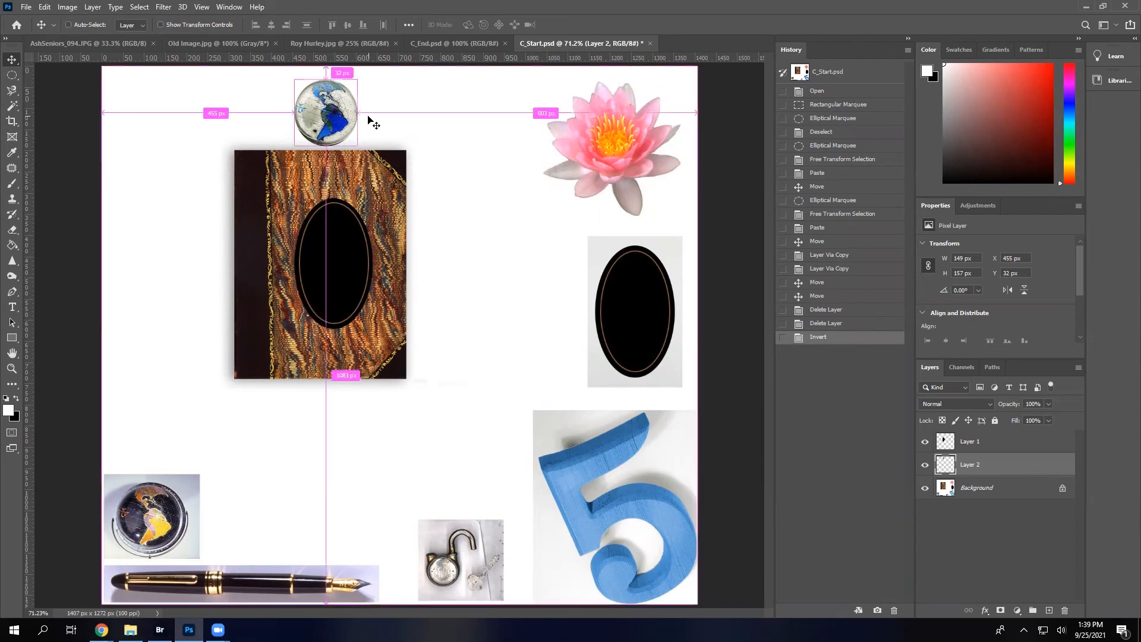
Paste the copied globe twice, move both copies into the white area beside the inverted globe, and compare the layout with C_End.psd
key(ctrl+v)
key(ctrl+v)
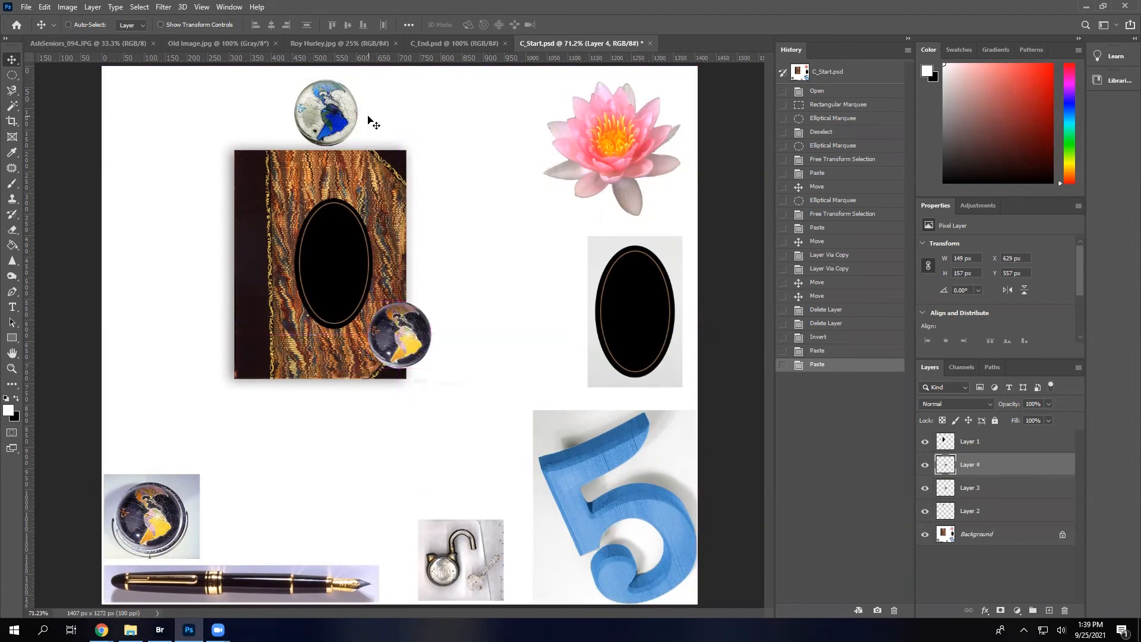
drag(397, 332, 469, 189)
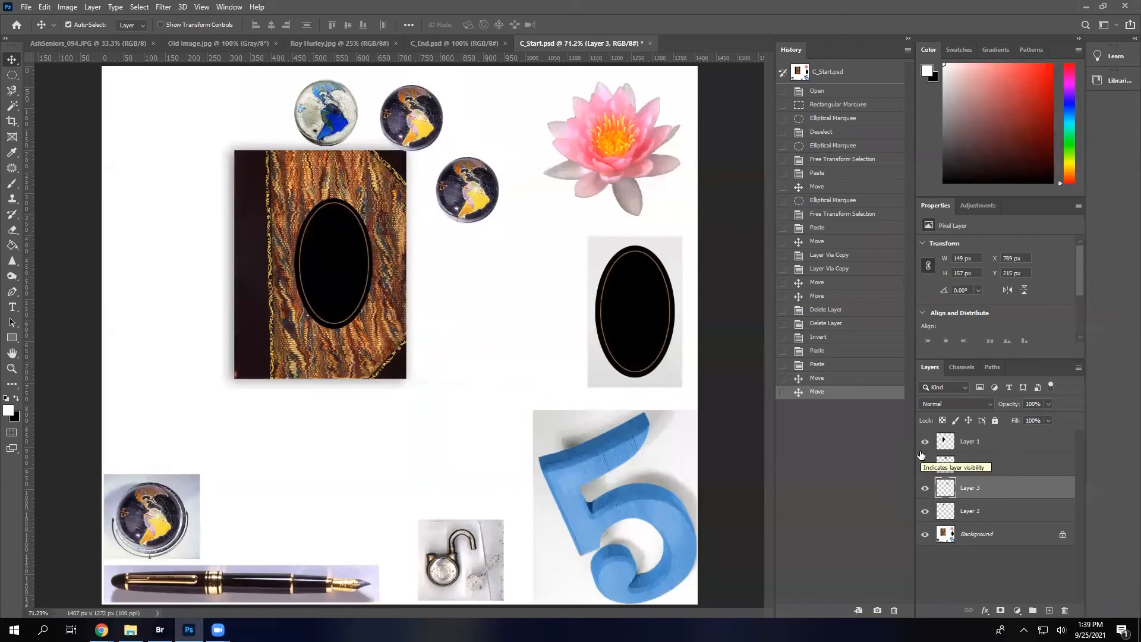
click(454, 43)
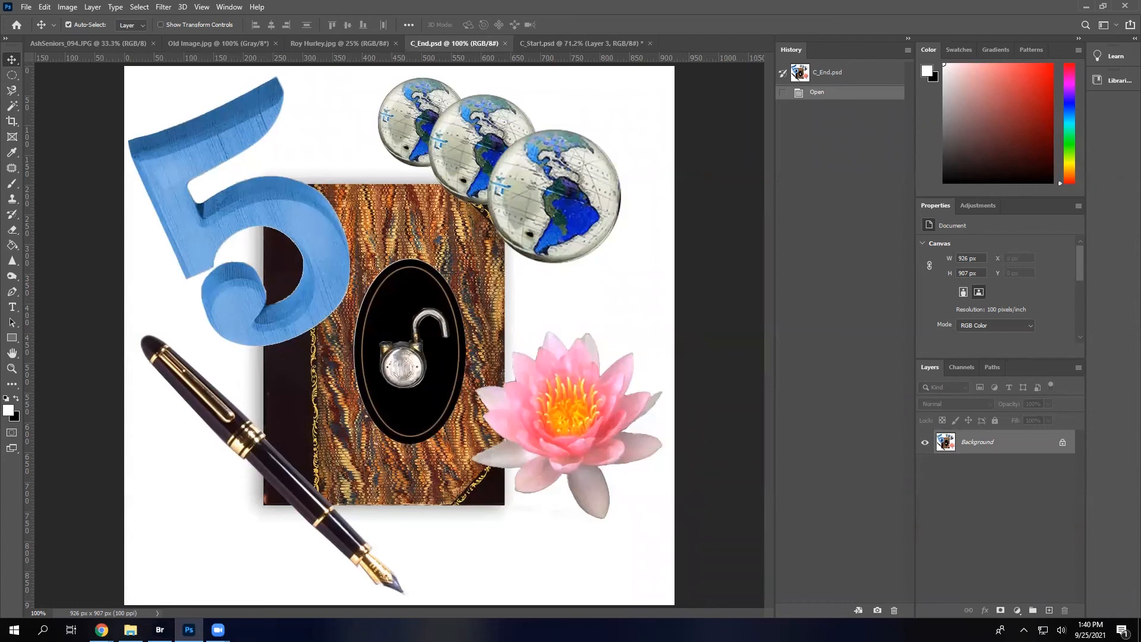
click(559, 46)
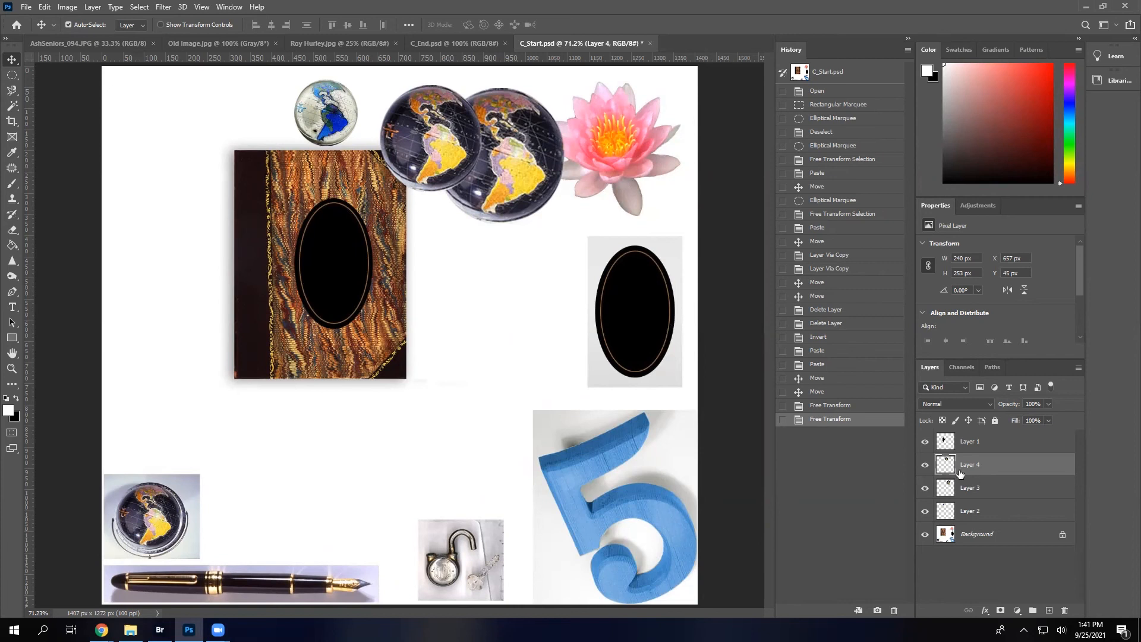
Identify the globe on Layer 4 by toggling its visibility and rename that layer "medium globe"
click(924, 465)
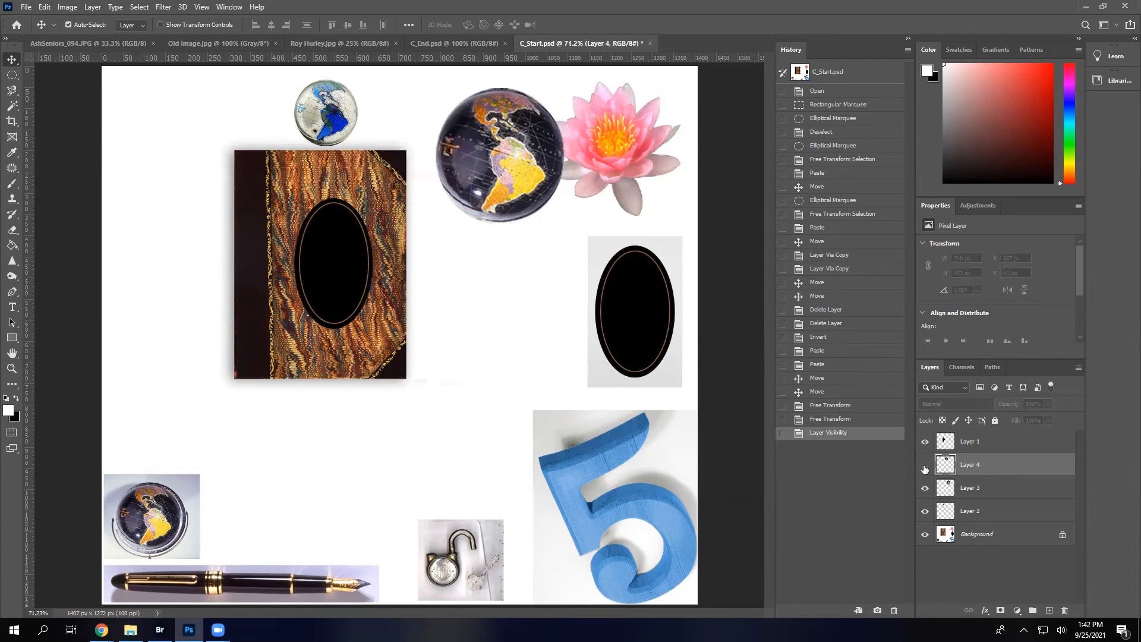
click(925, 465)
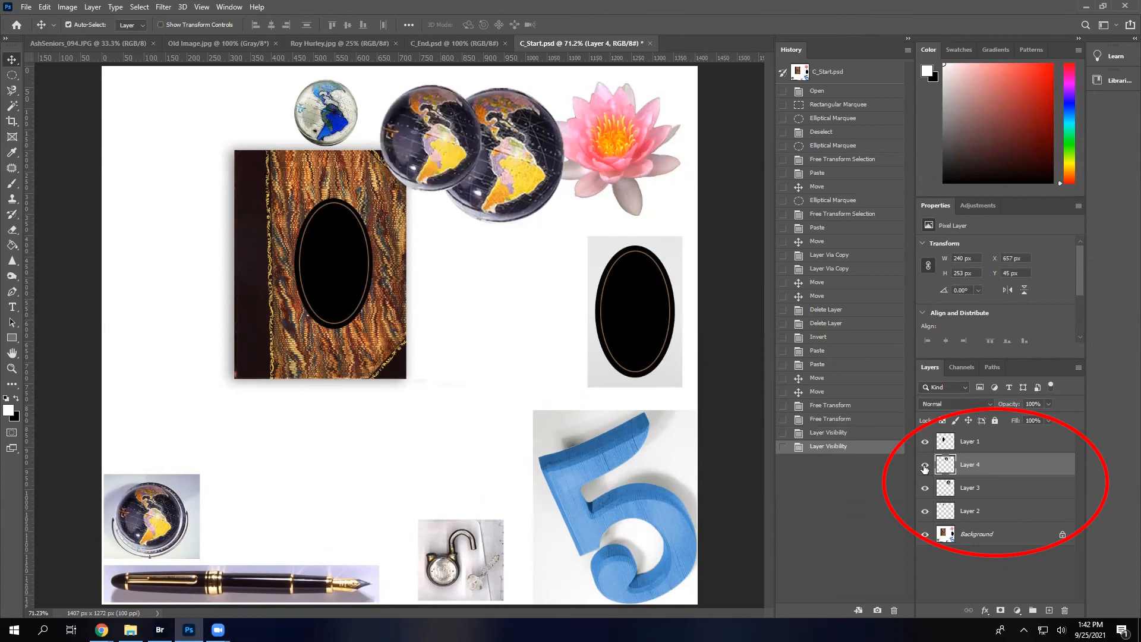
double_click(976, 465)
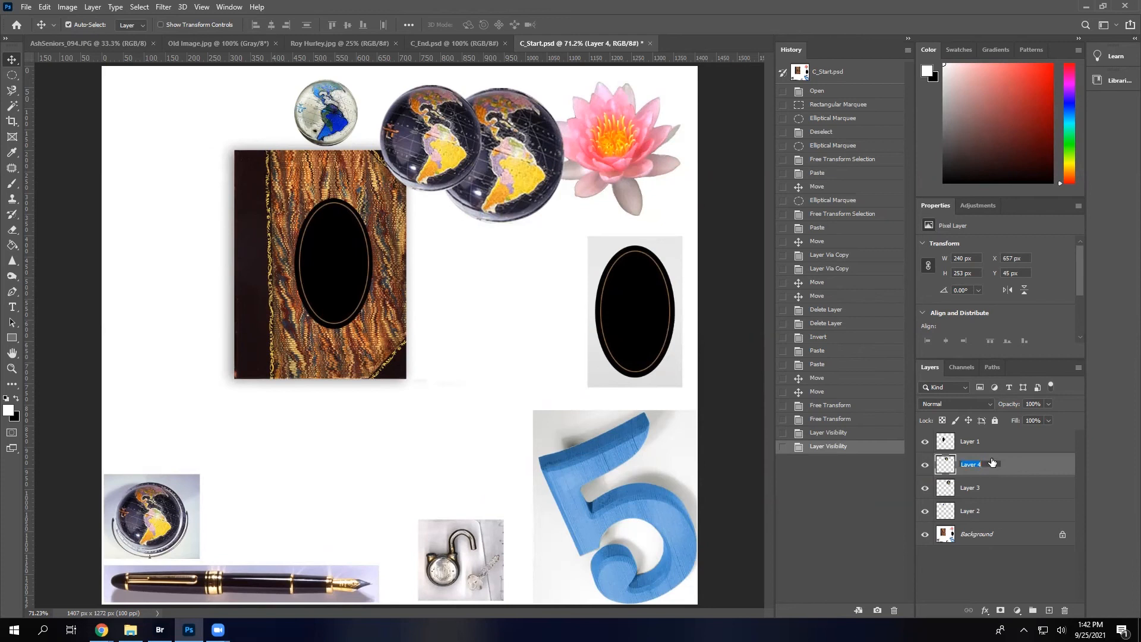
text(medium o)
text(v)
key(Return)
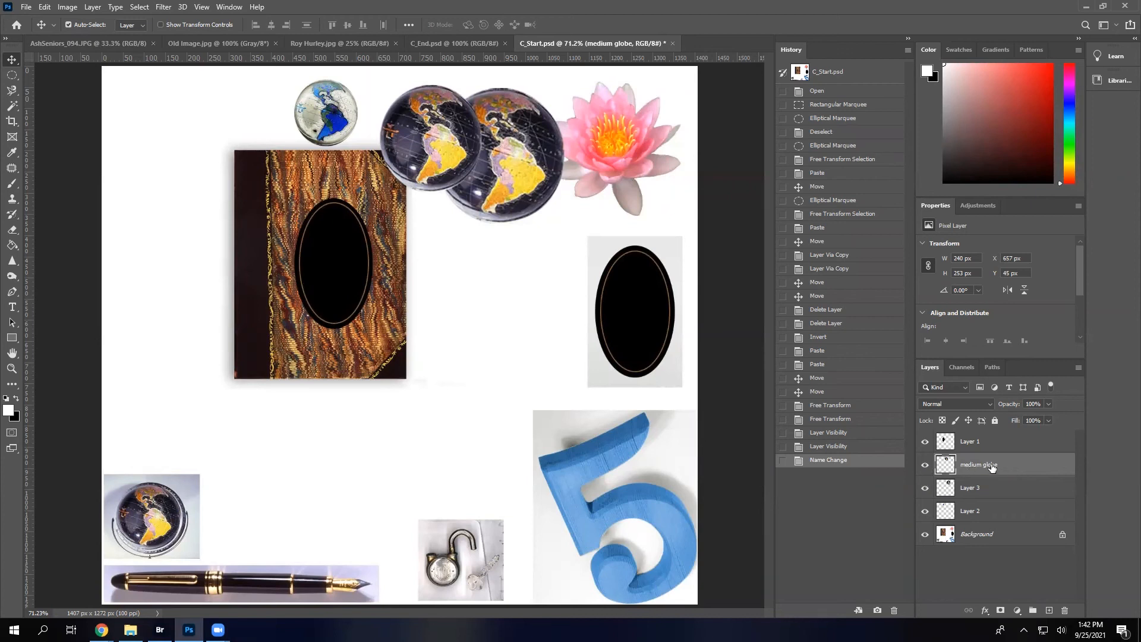
click(925, 465)
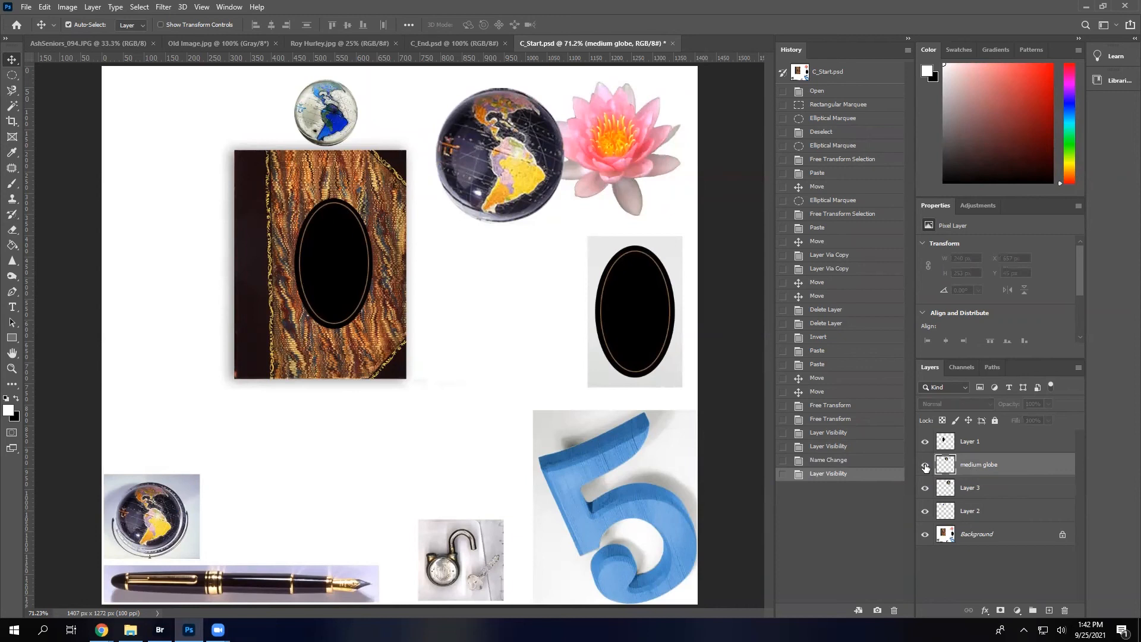
click(924, 466)
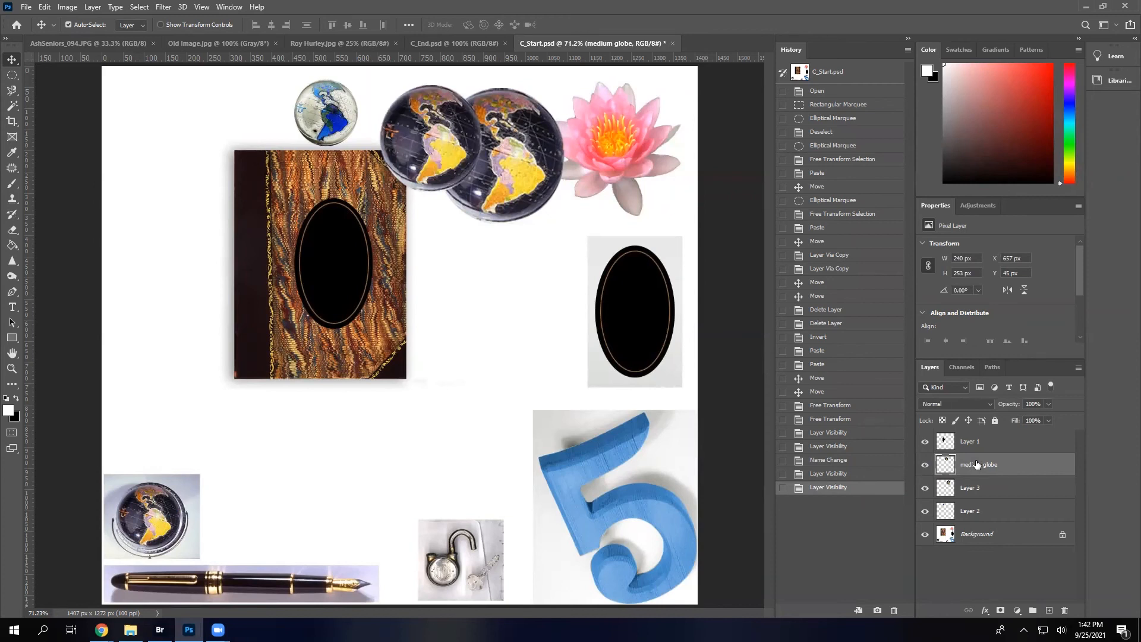
Identify the globe on Layer 3 by toggling its visibility and rename that layer "large globe"
click(985, 489)
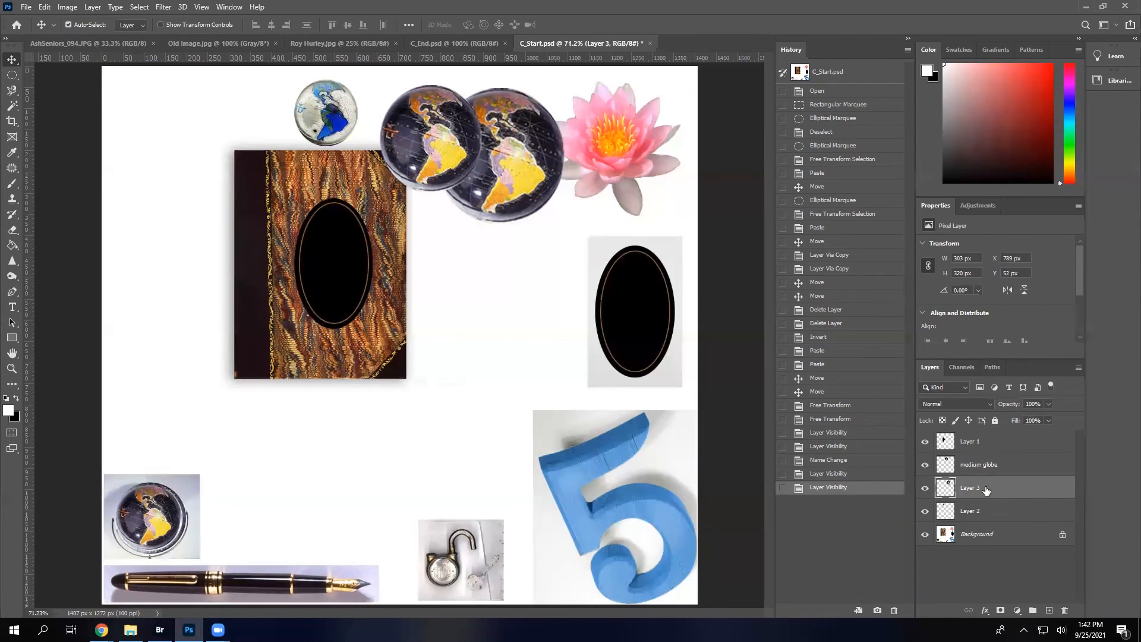
click(925, 491)
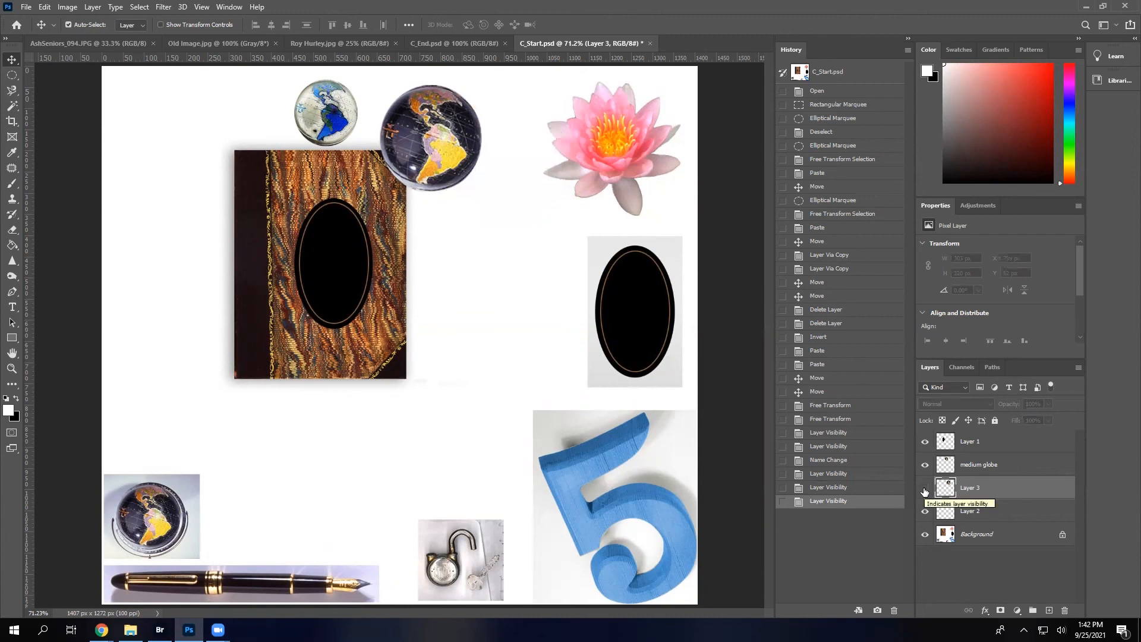
click(925, 489)
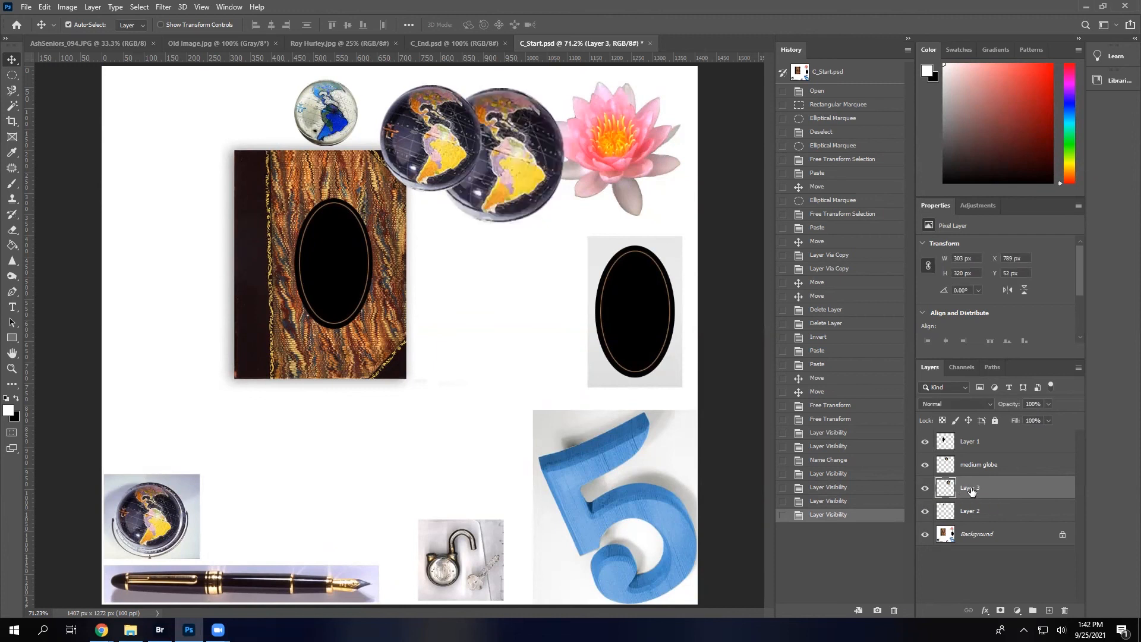
double_click(971, 488)
text(large globe)
key(Return)
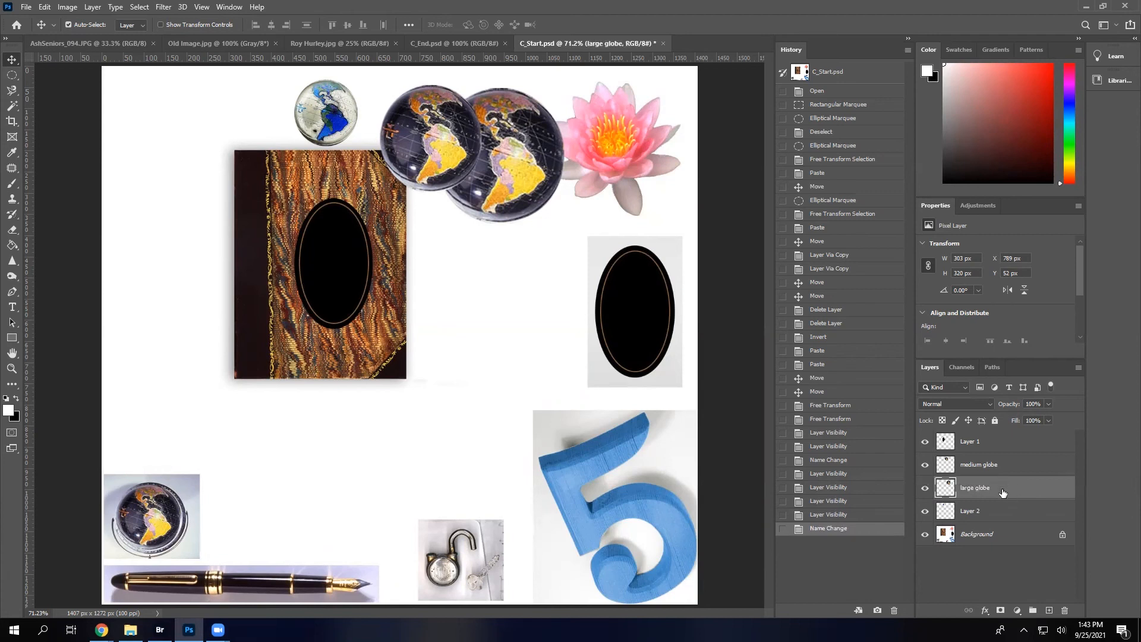
Identify the inverted globe on Layer 2 by toggling its visibility and rename that layer "small globe"
click(974, 514)
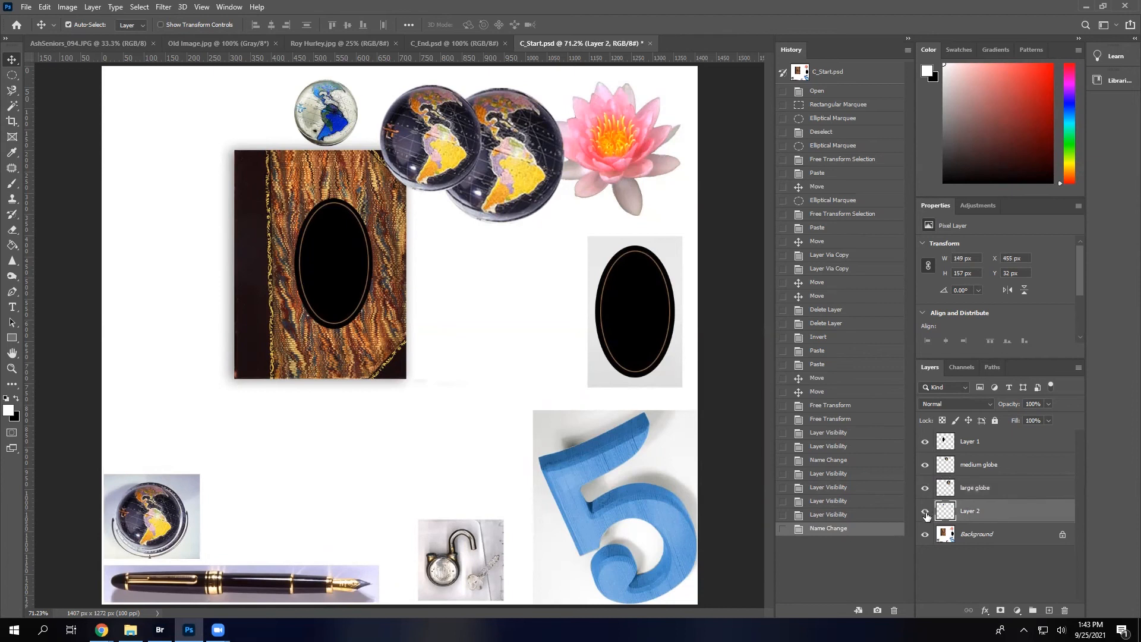
click(924, 511)
click(924, 512)
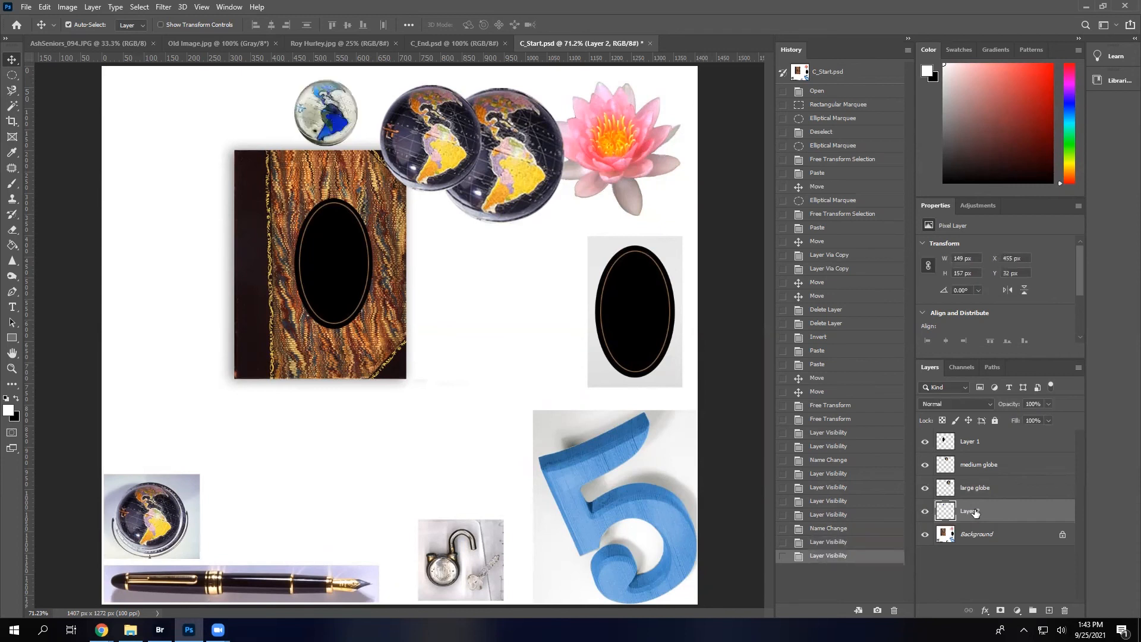
double_click(974, 511)
text(small globe)
key(Return)
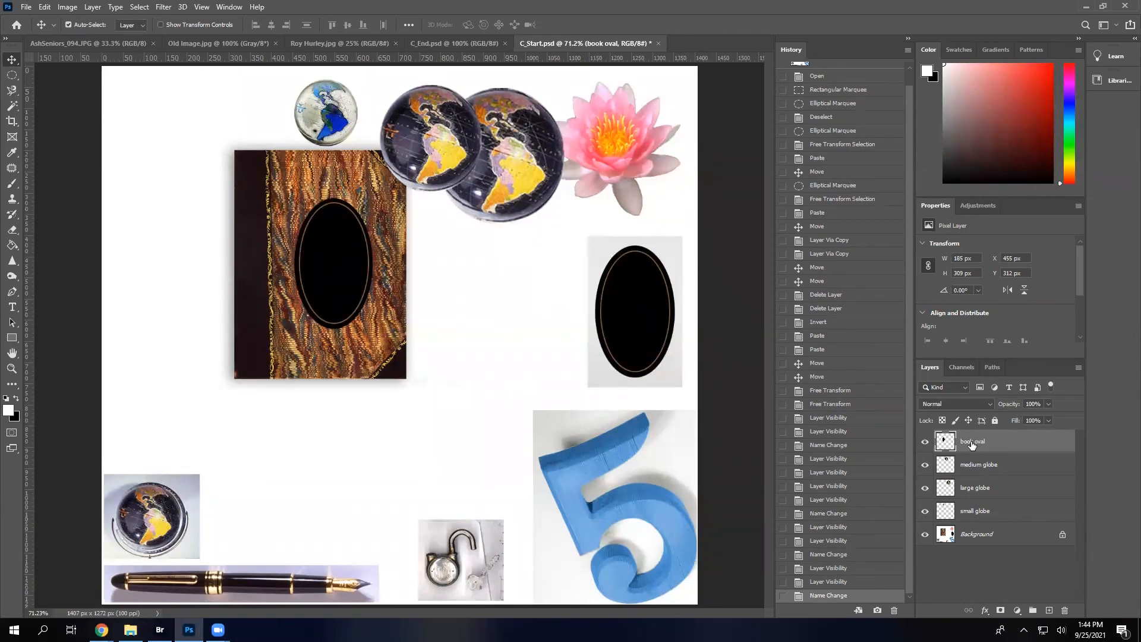
Group the medium globe, large globe and small globe layers together
click(1017, 470)
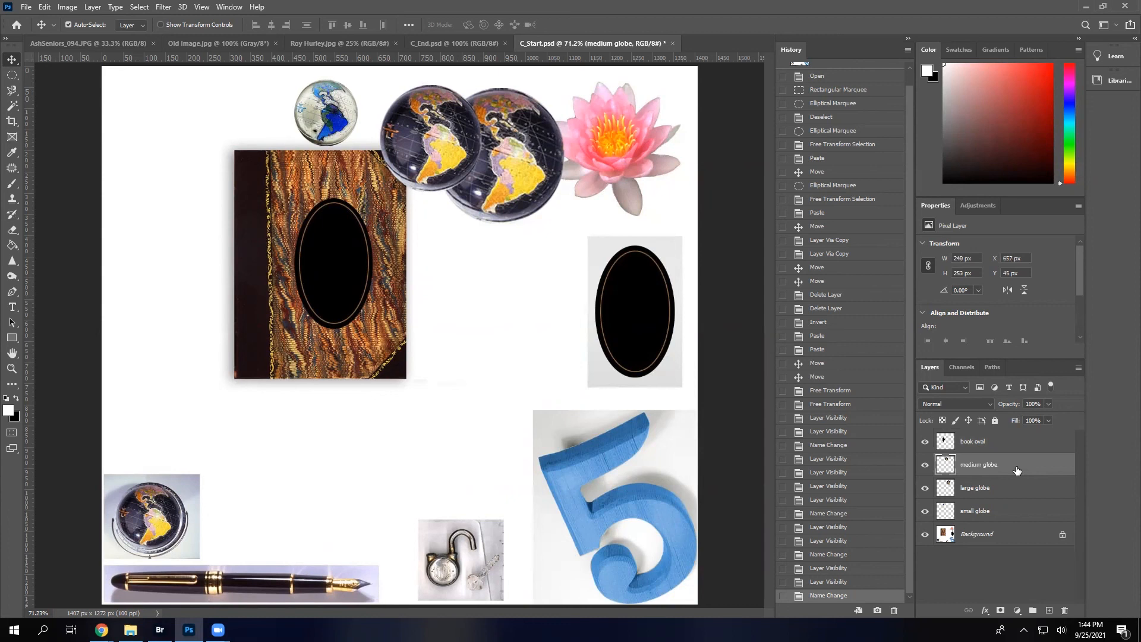
shift+click(1017, 488)
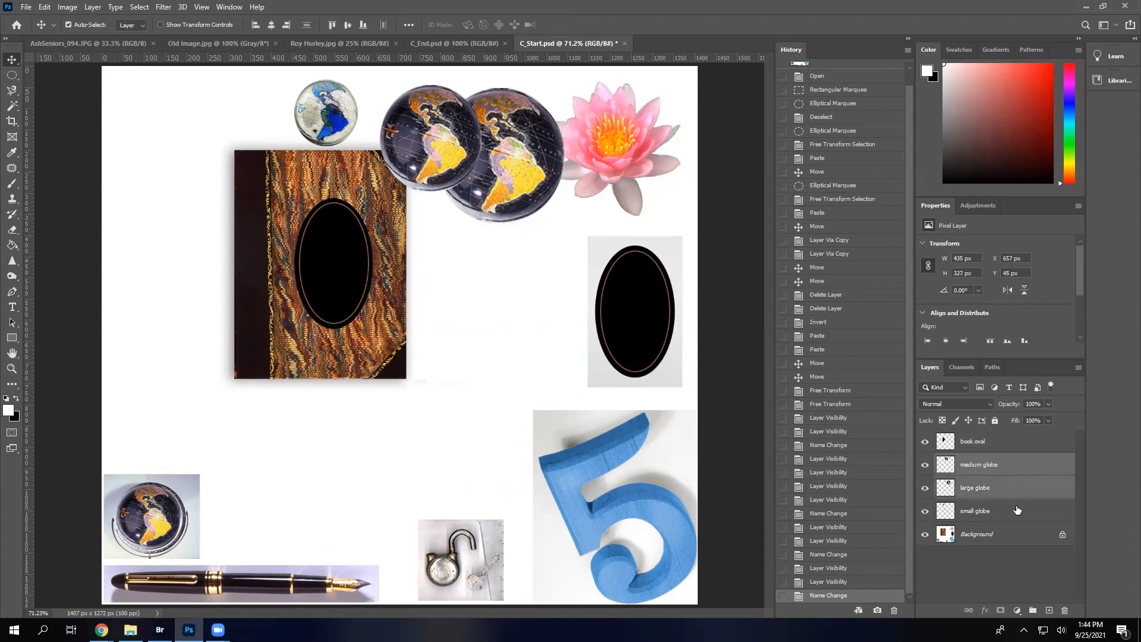
shift+click(1017, 510)
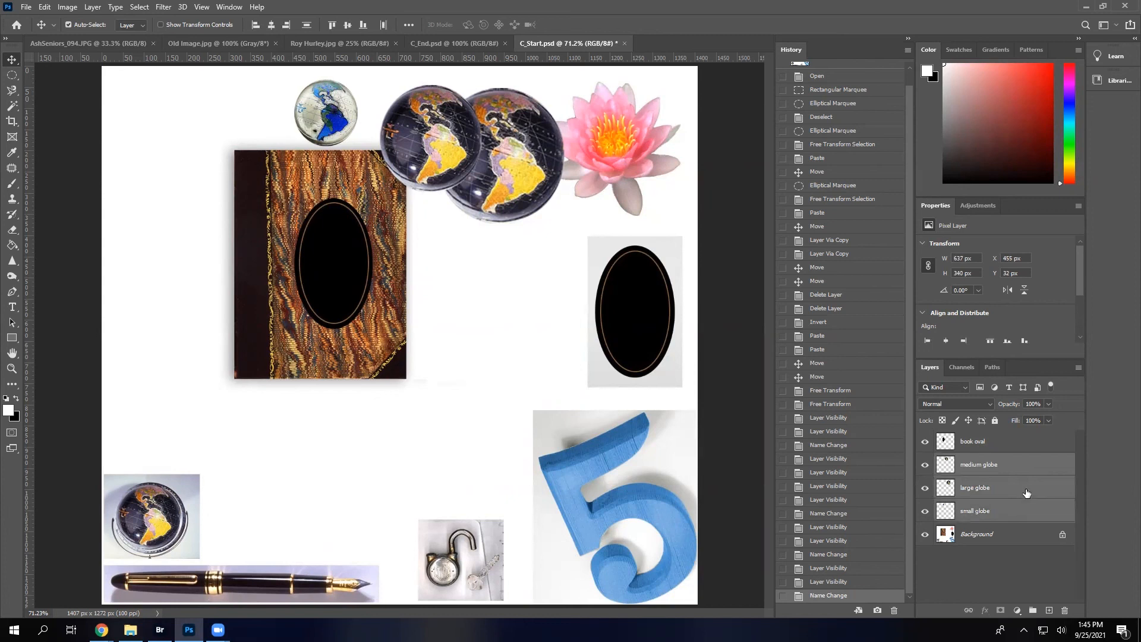
click(1031, 612)
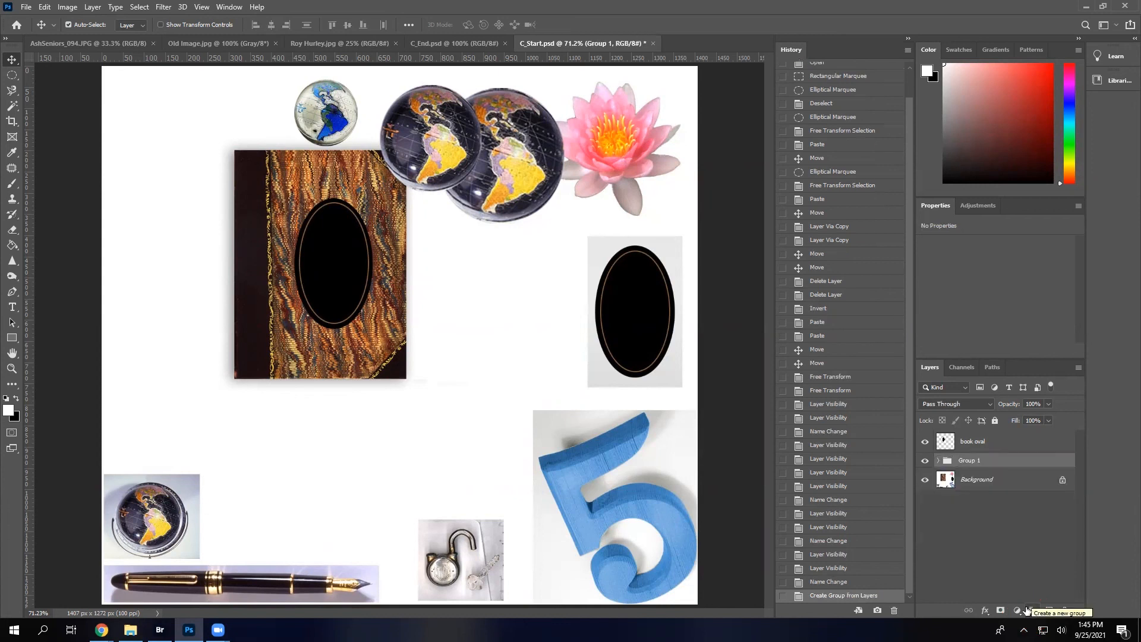
Check the contents of the new layer group and rename it "Globes"
click(937, 461)
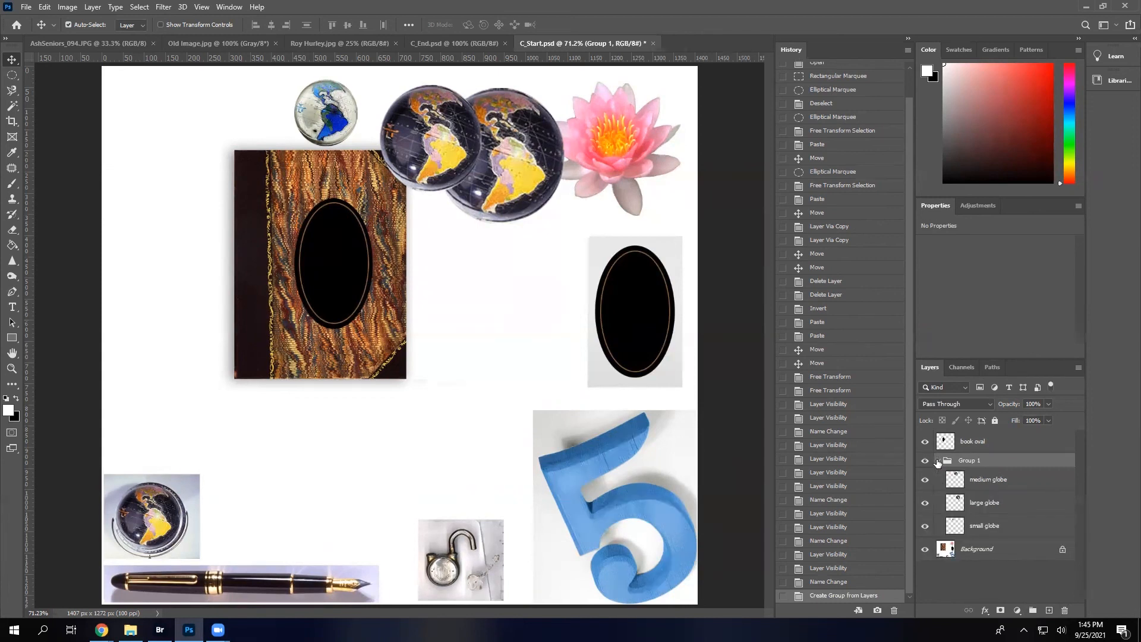
click(938, 461)
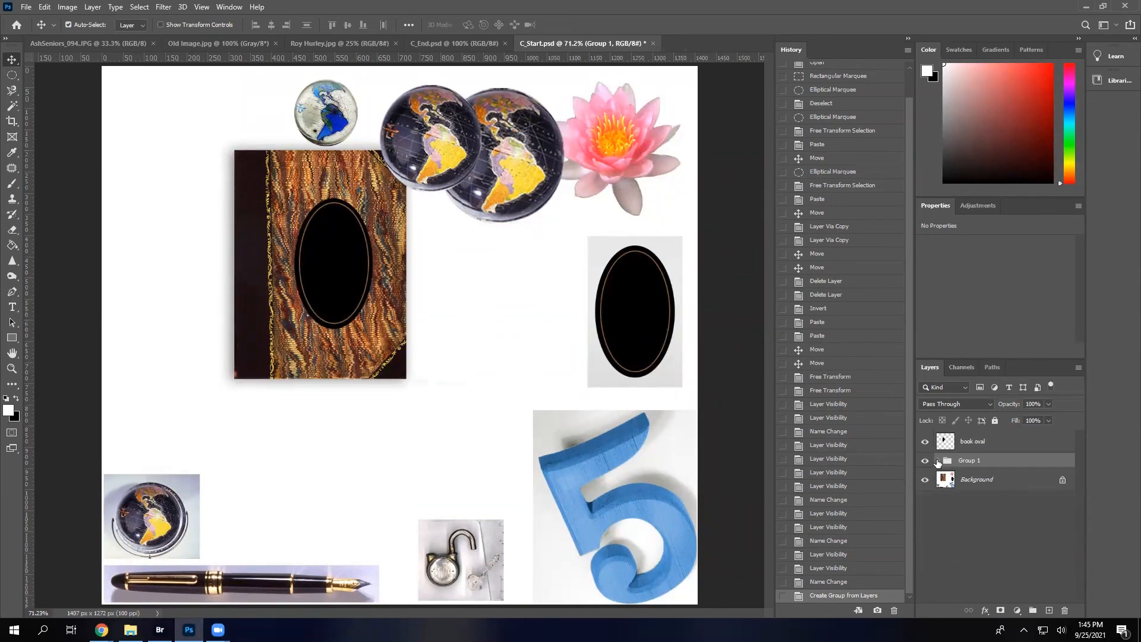
double_click(970, 460)
text(Globes)
key(Return)
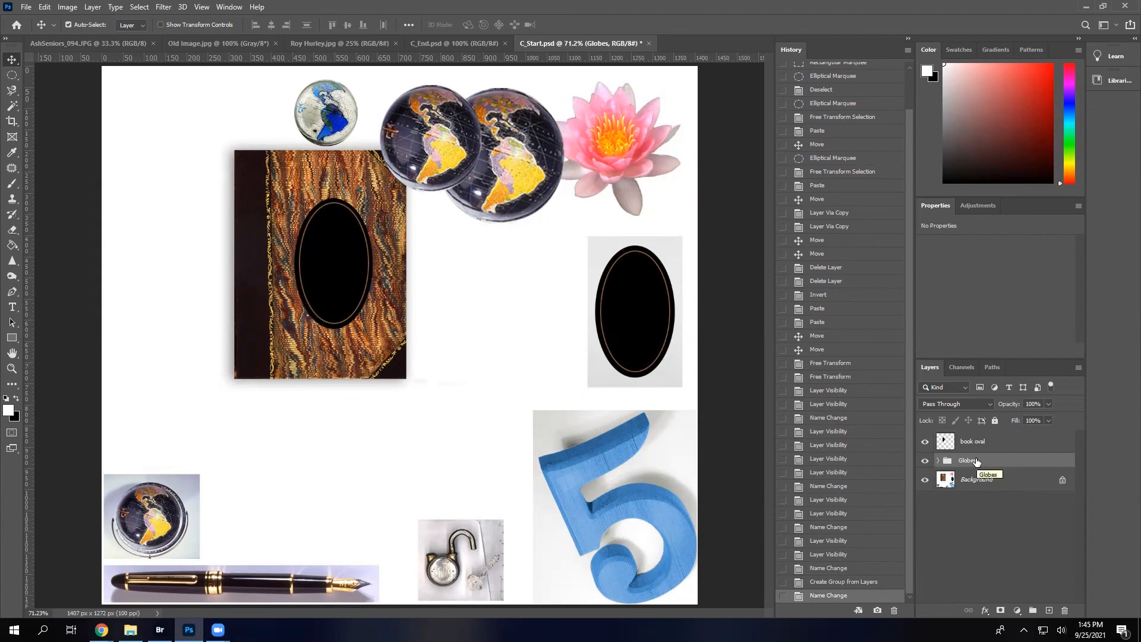
Expand the Globes group and view its blending options in the Layer Style dialog
click(939, 461)
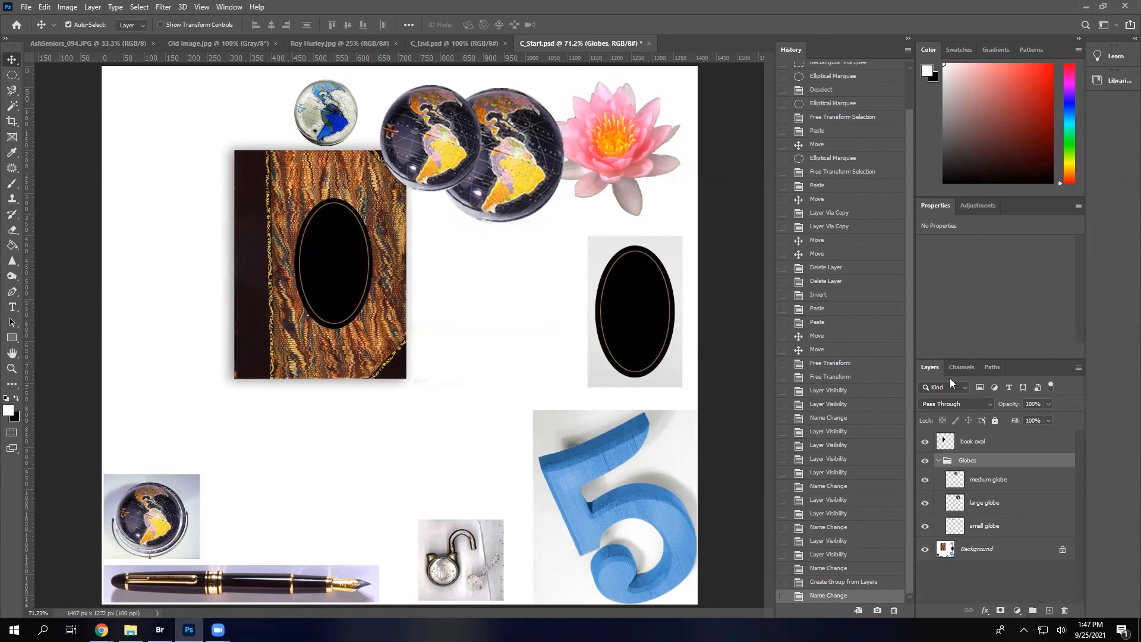
click(984, 481)
click(1021, 465)
double_click(1021, 465)
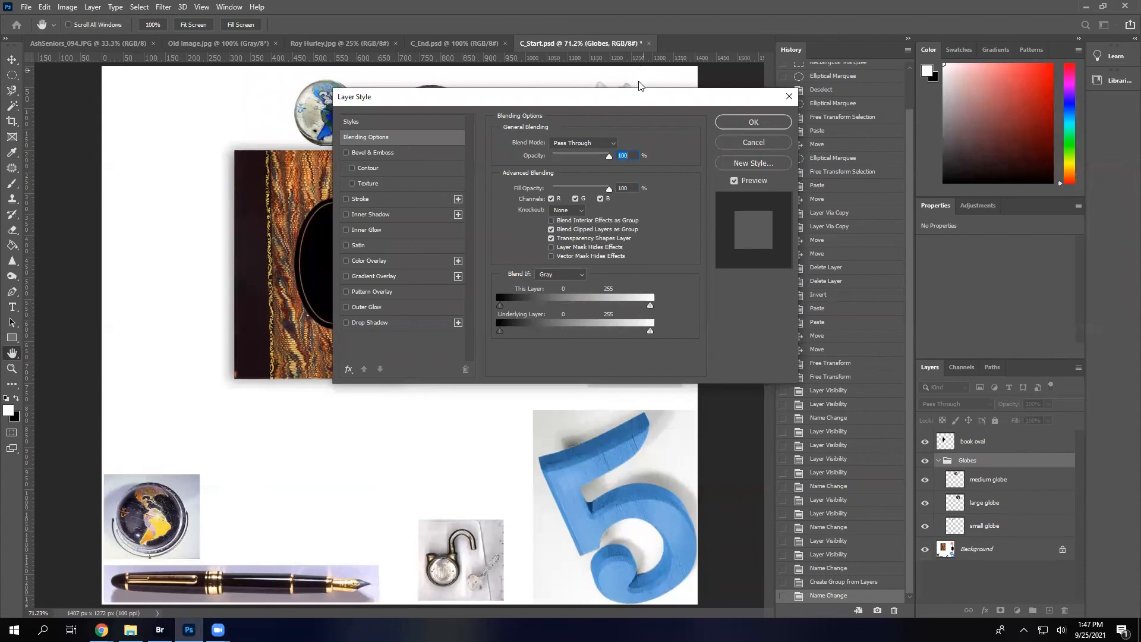
drag(639, 101, 872, 132)
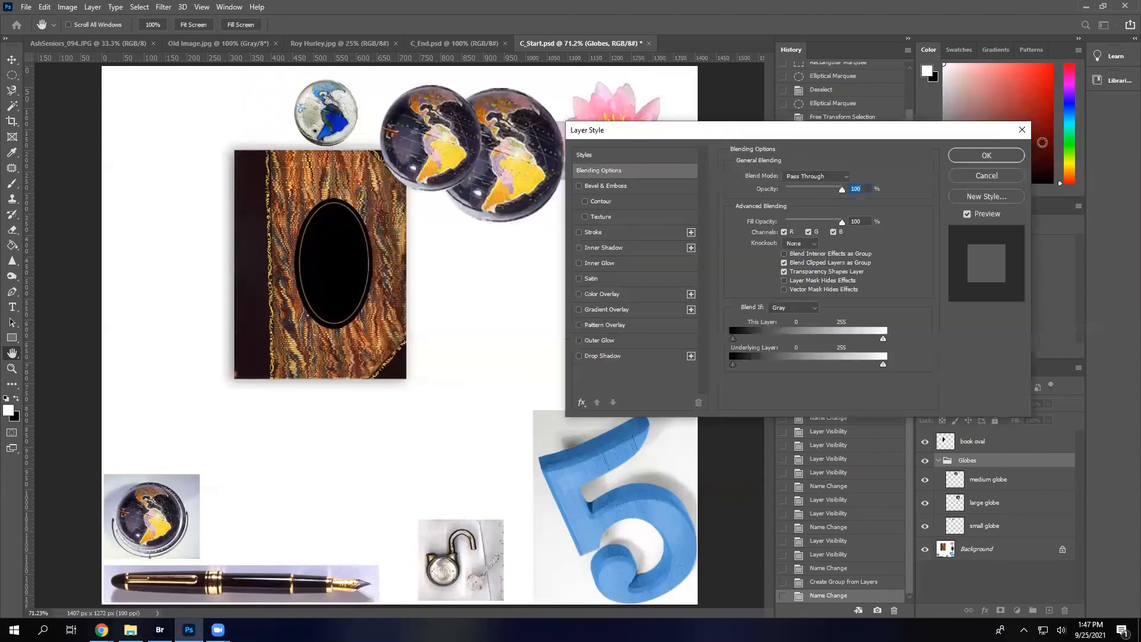
click(995, 177)
double_click(968, 462)
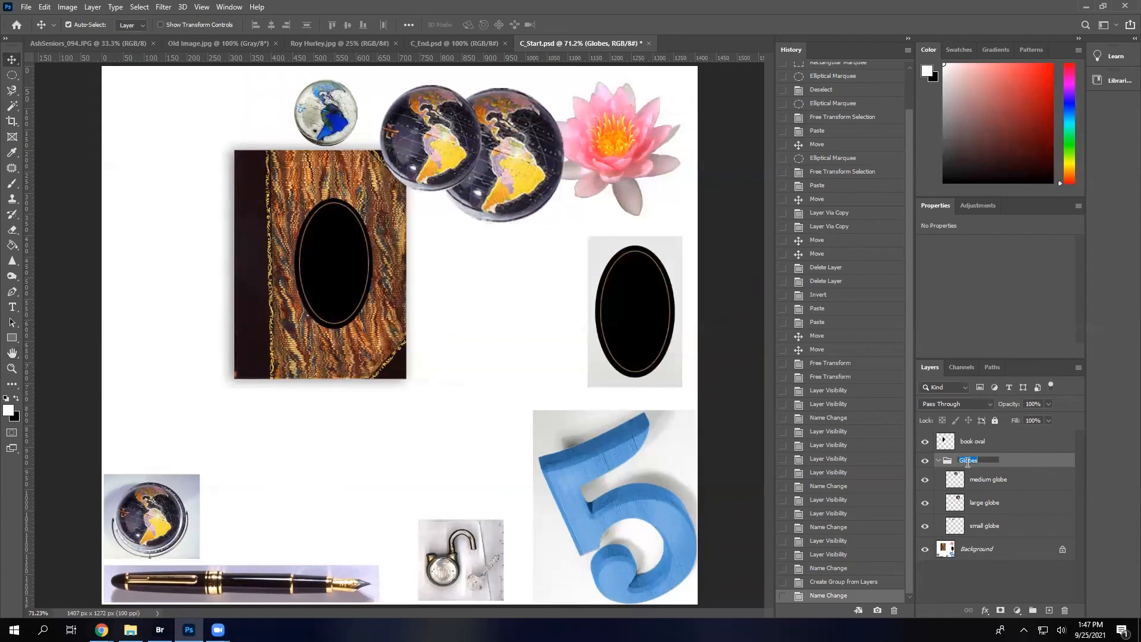
click(1046, 462)
Try a drop shadow with an increased distance on the whole Globes group
double_click(1045, 463)
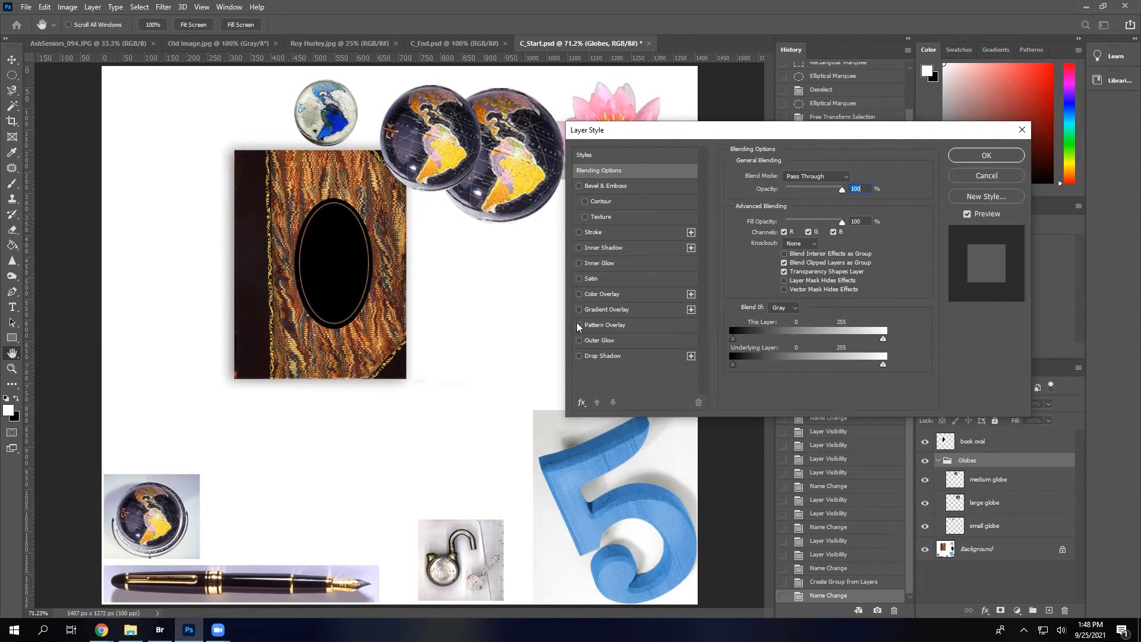
click(579, 356)
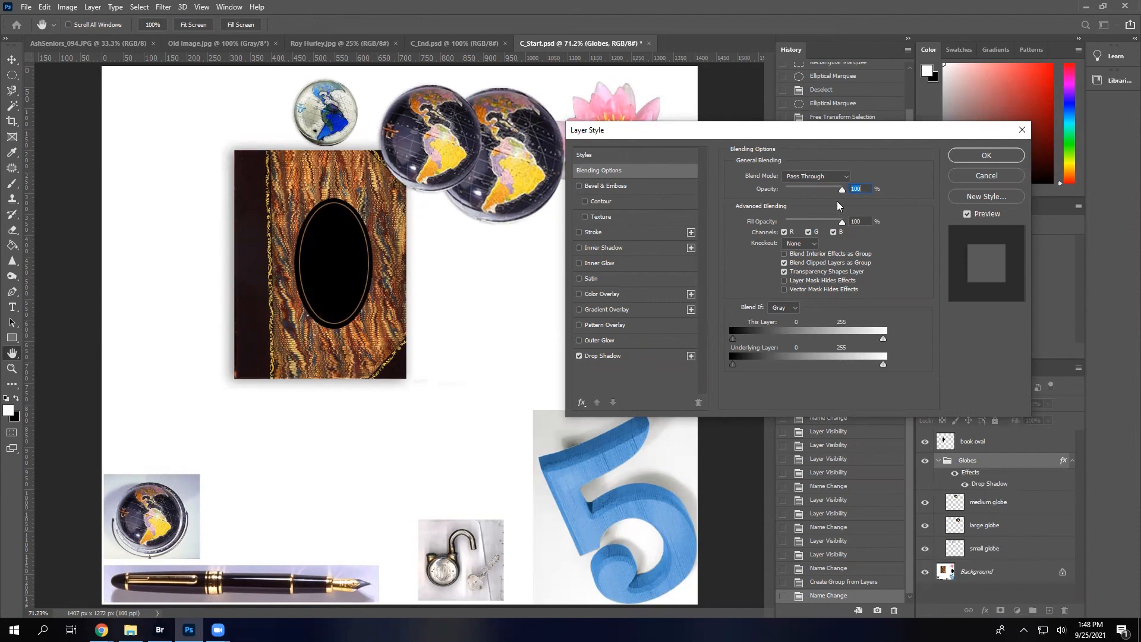
click(620, 358)
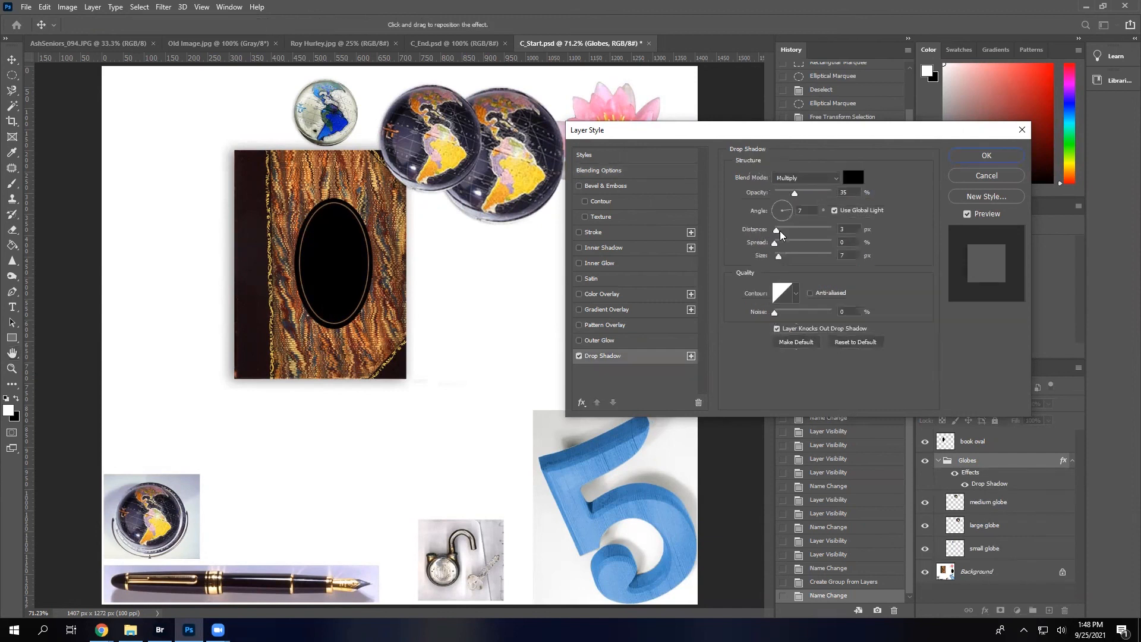
drag(783, 232, 801, 231)
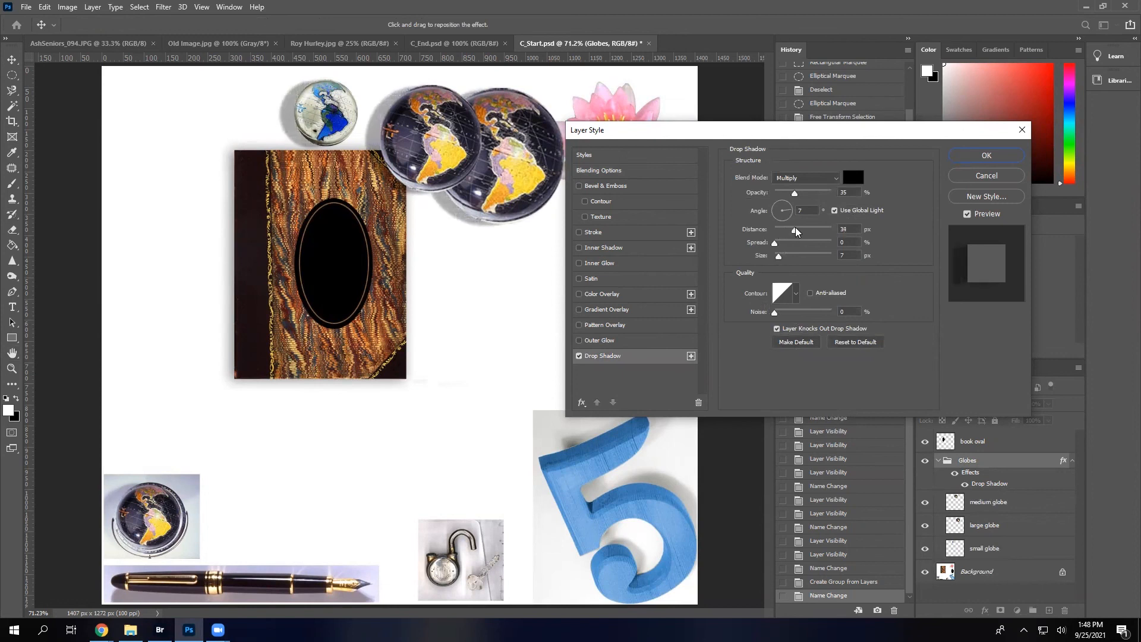
click(986, 176)
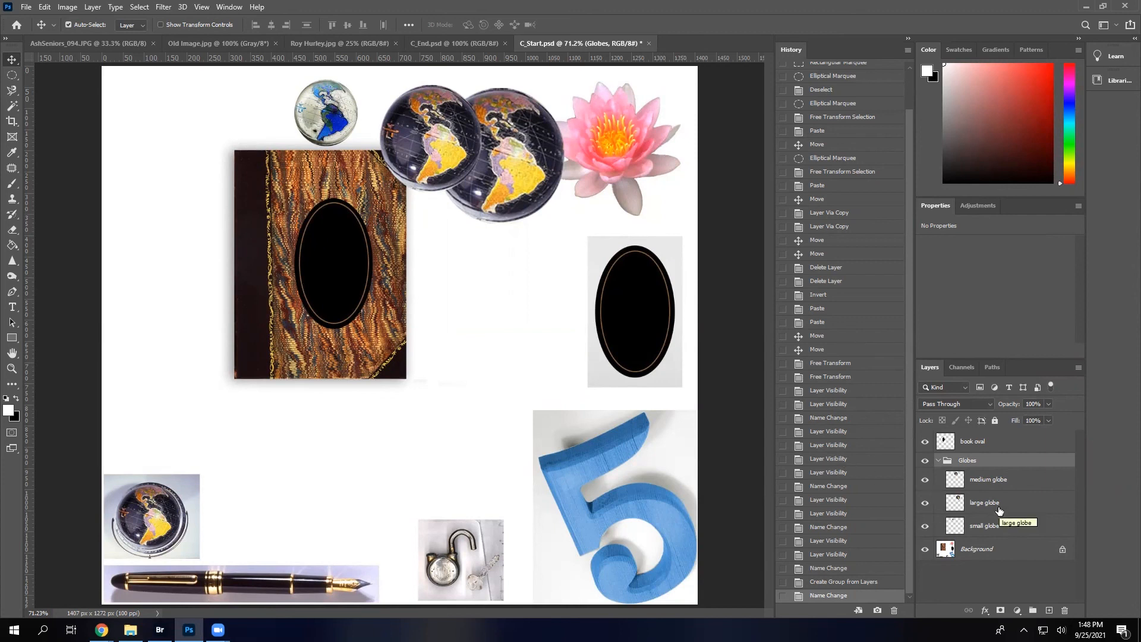
Move the small globe over the medium globe's left edge and reorder its layer to the top of the Globes group
click(986, 526)
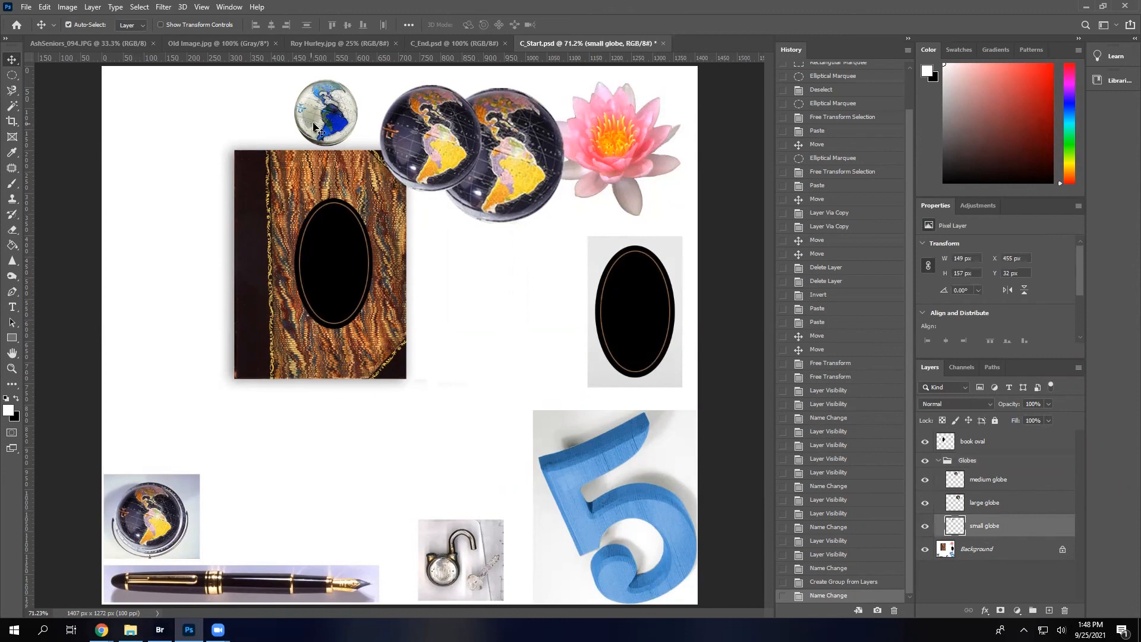
drag(315, 124, 378, 130)
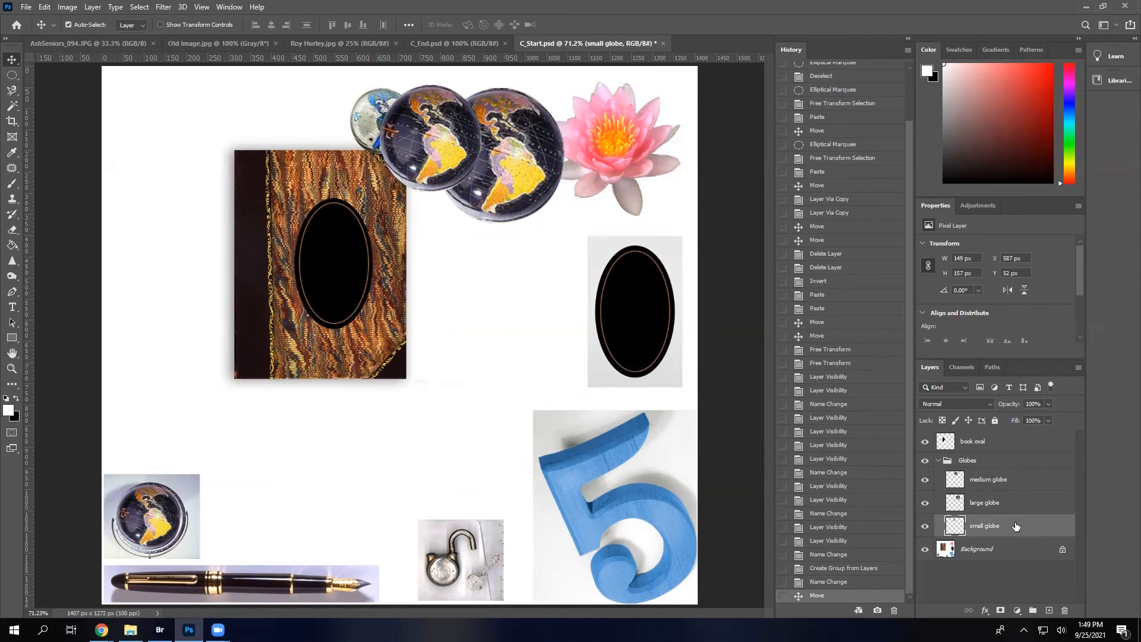
drag(1016, 526, 1019, 474)
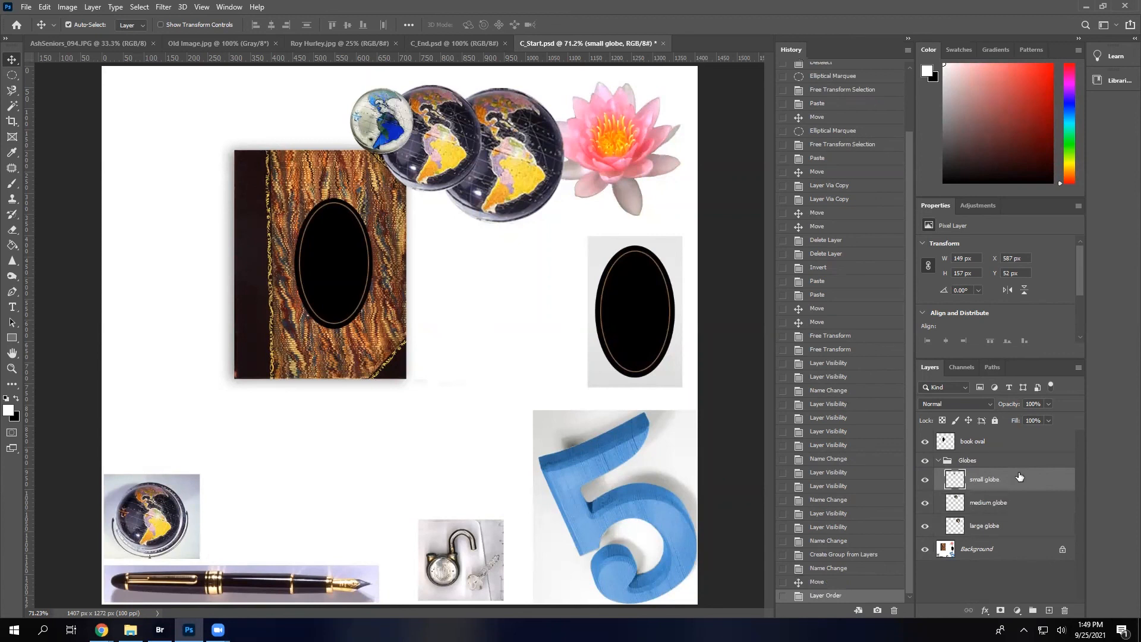